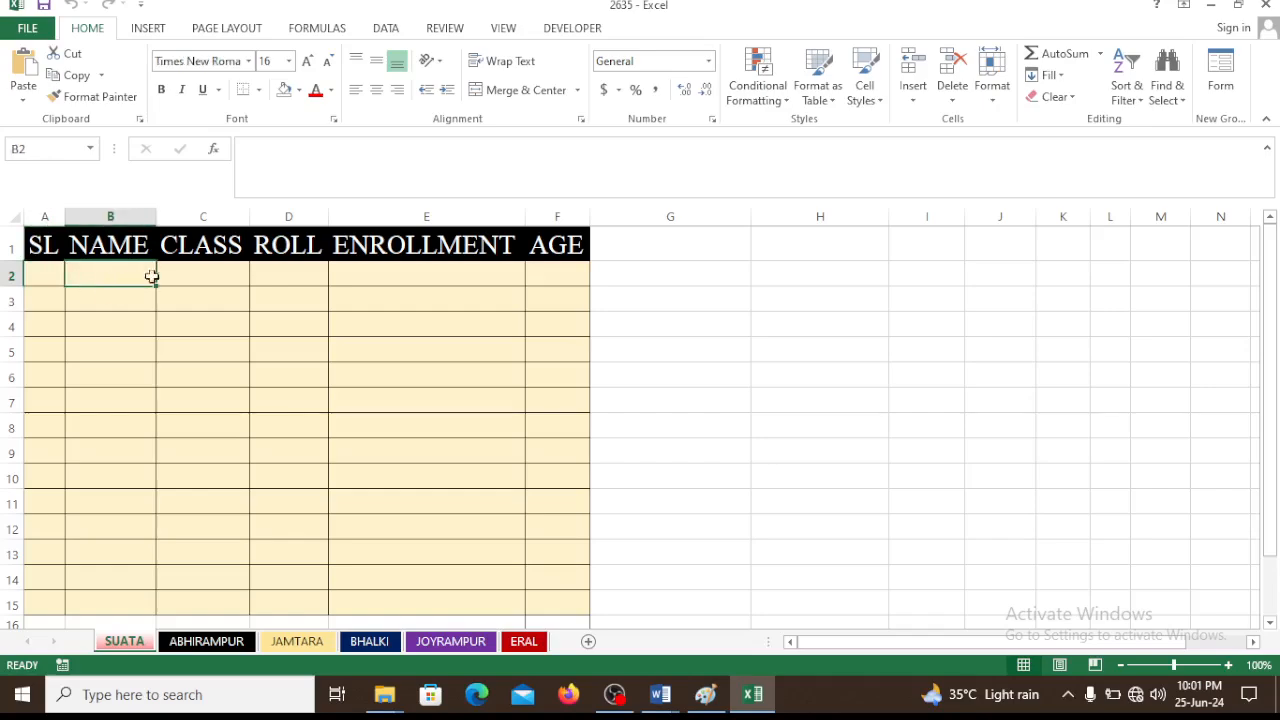
{"action": "left_click", "coordinate": [189, 275]}
{"action": "left_click", "coordinate": [300, 278]}
{"action": "left_click", "coordinate": [450, 284]}
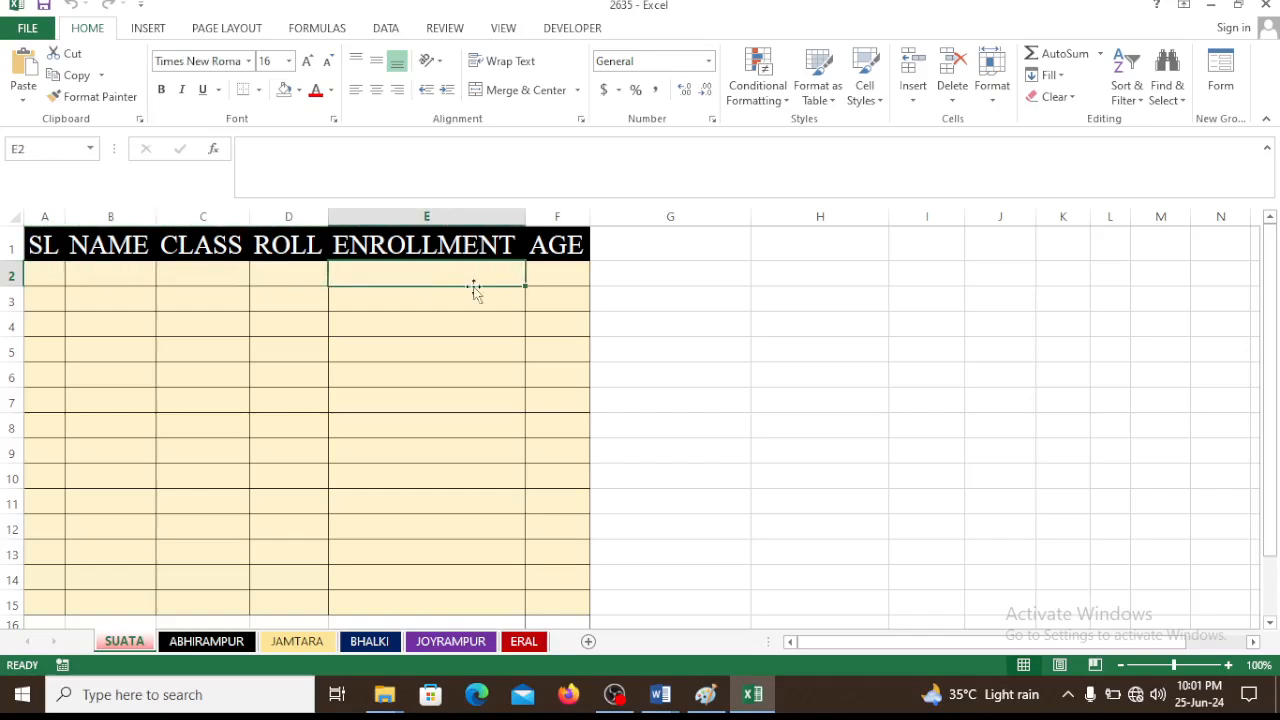
{"action": "left_click", "coordinate": [580, 280]}
Start a record in row 2 with SL 1, the student's name and class v
{"action": "left_click", "coordinate": [44, 268]}
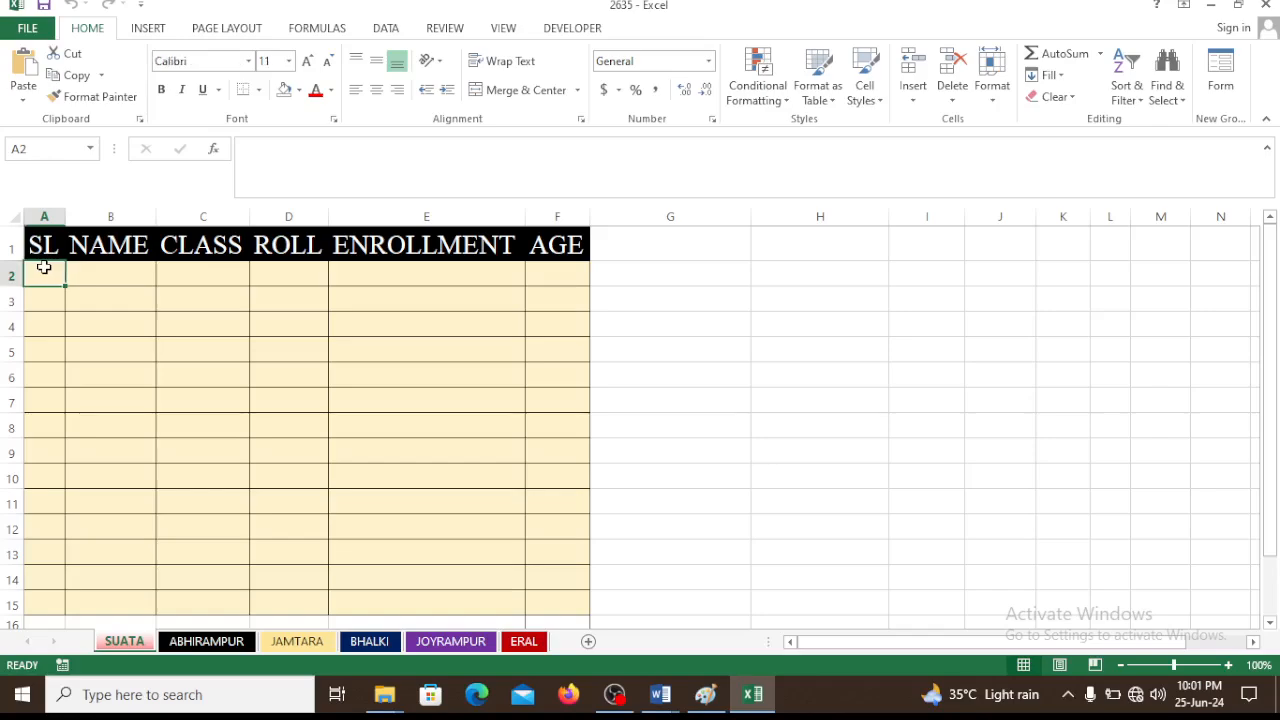
{"action": "type", "text": "1"}
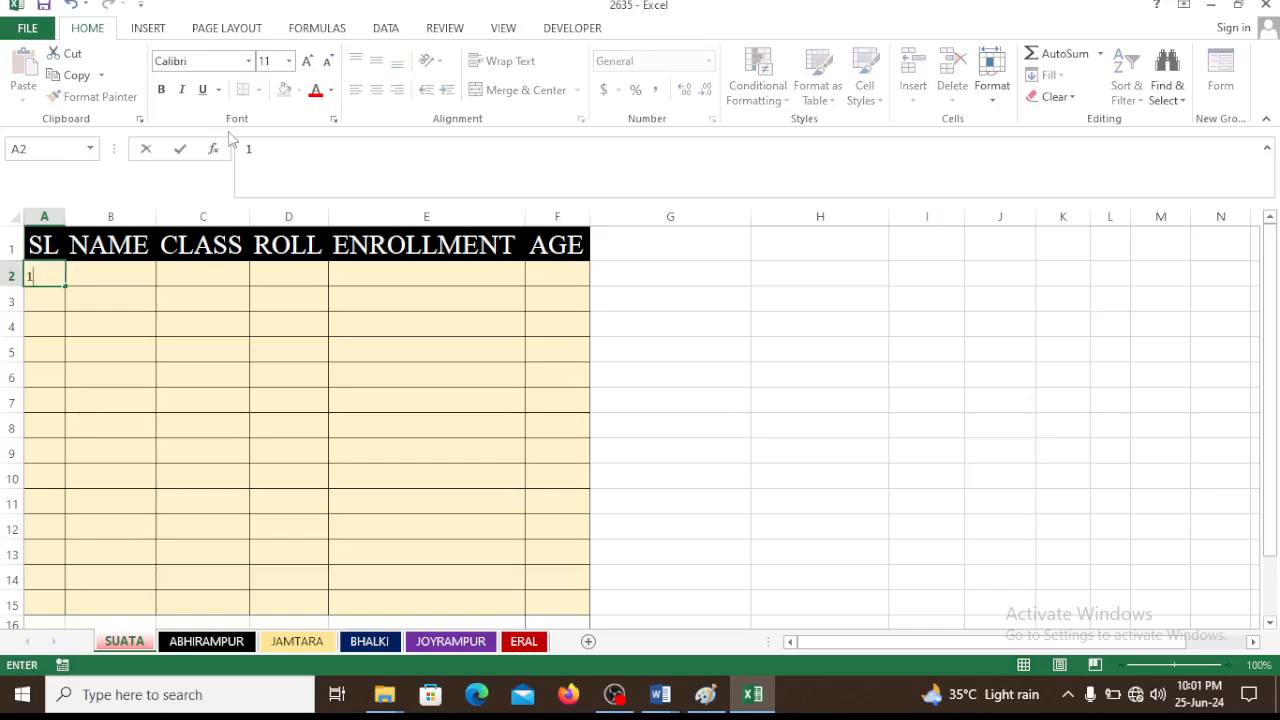
{"action": "left_click", "coordinate": [120, 276]}
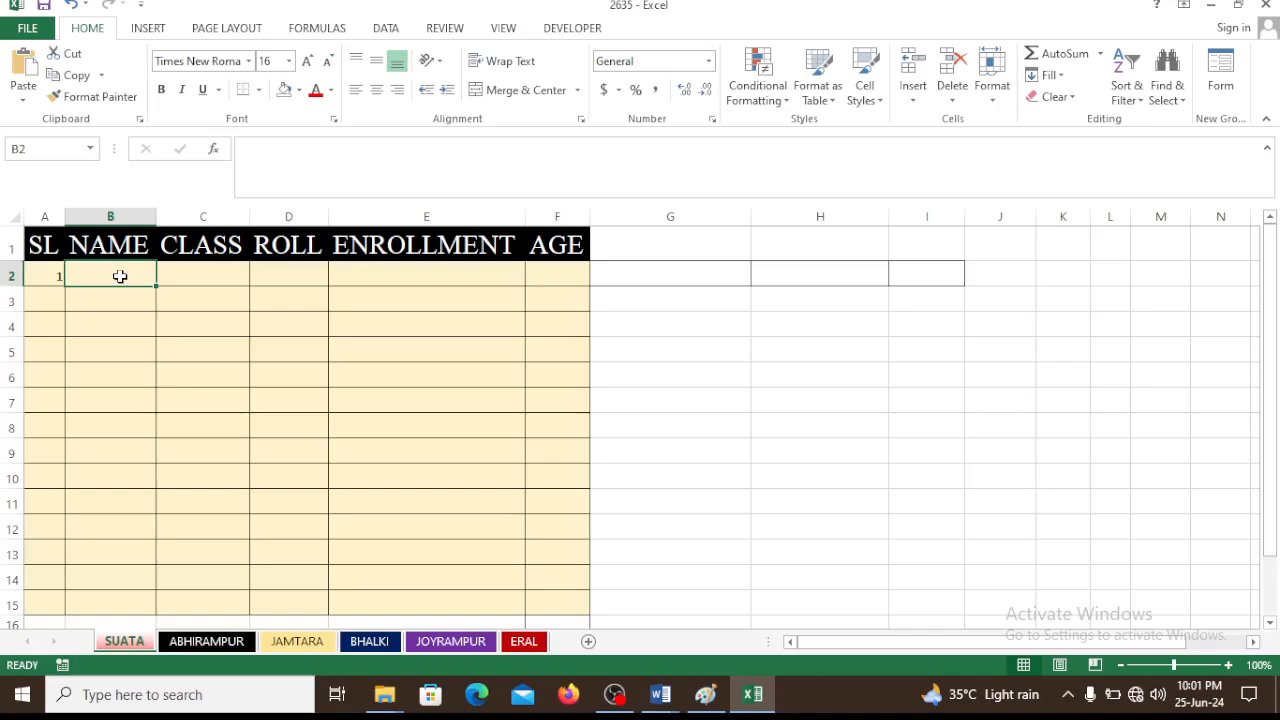
{"action": "type", "text": "raja"}
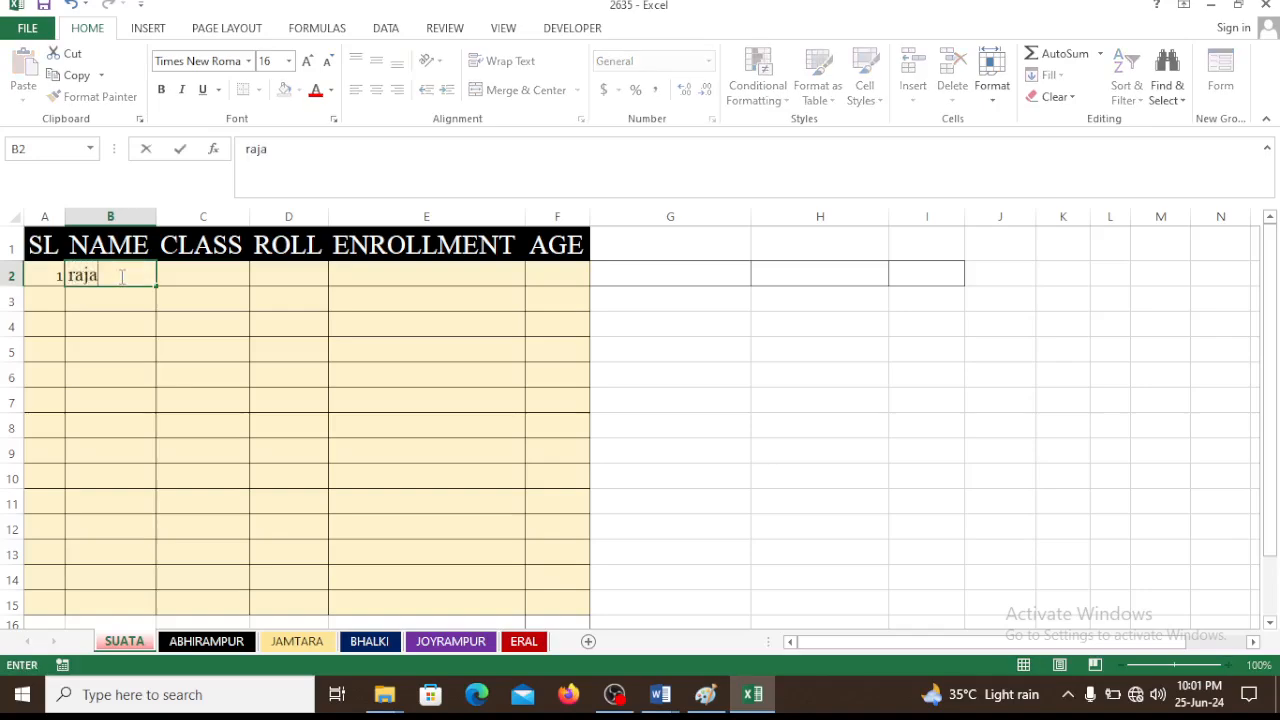
{"action": "key", "text": "Tab"}
{"action": "type", "text": "v"}
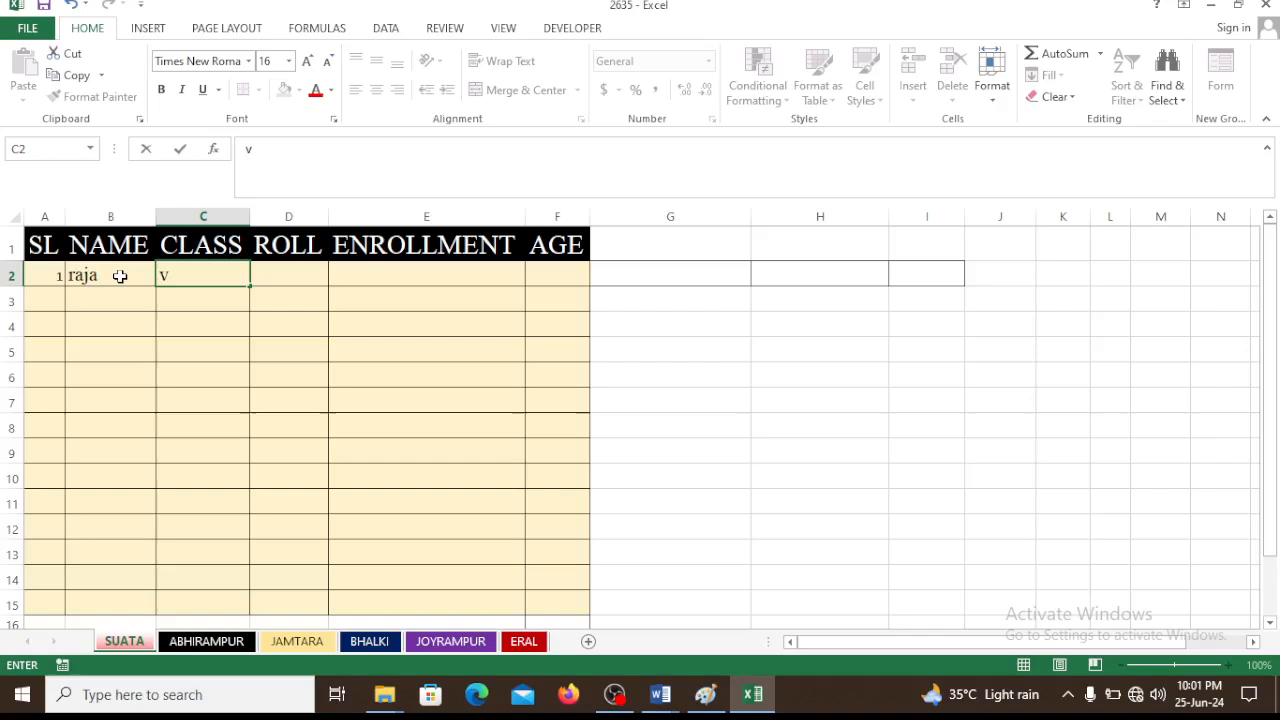
Complete the record in row 2 with roll 2, the enrollment number and age 56
{"action": "left_click", "coordinate": [293, 270]}
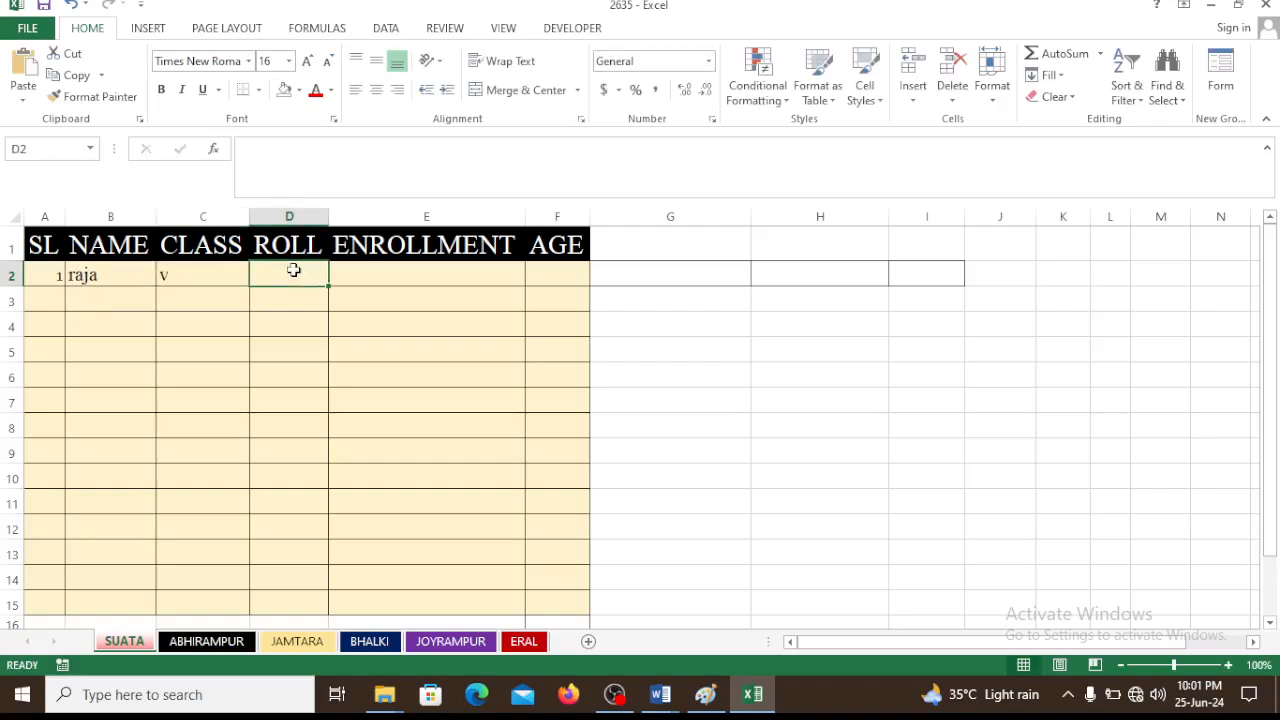
{"action": "type", "text": "2"}
{"action": "left_click", "coordinate": [414, 273]}
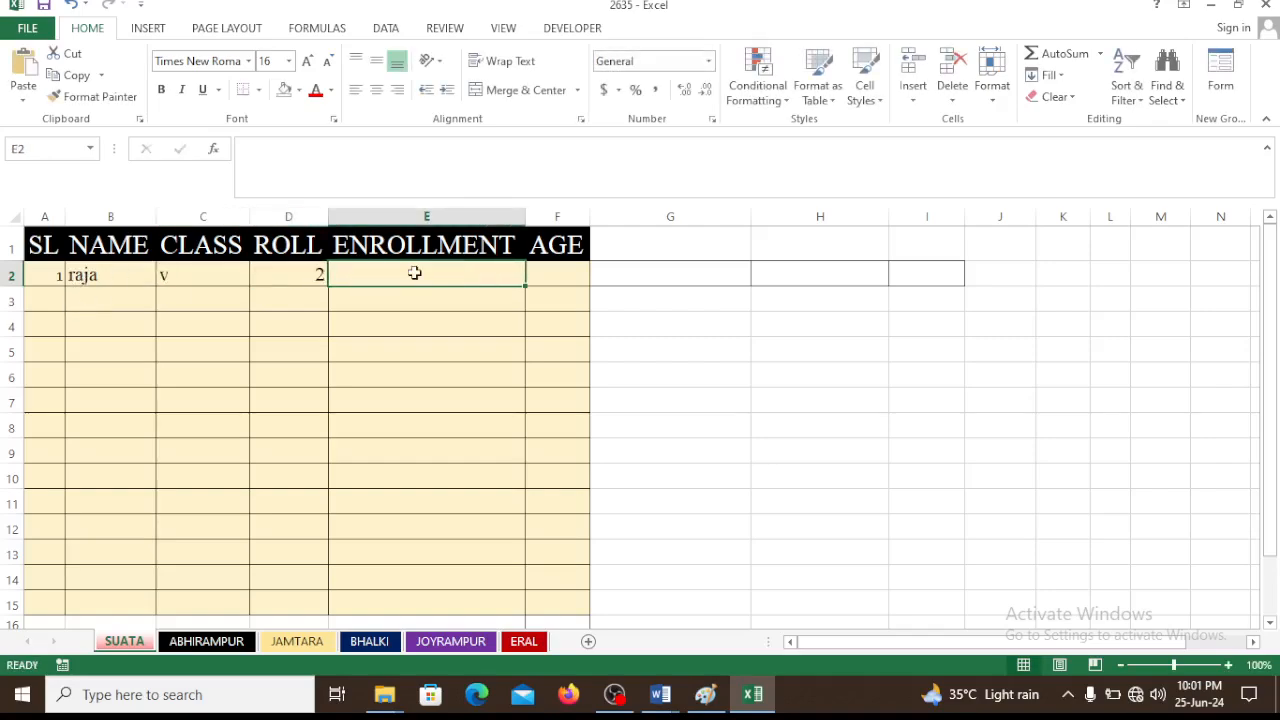
{"action": "type", "text": "5682"}
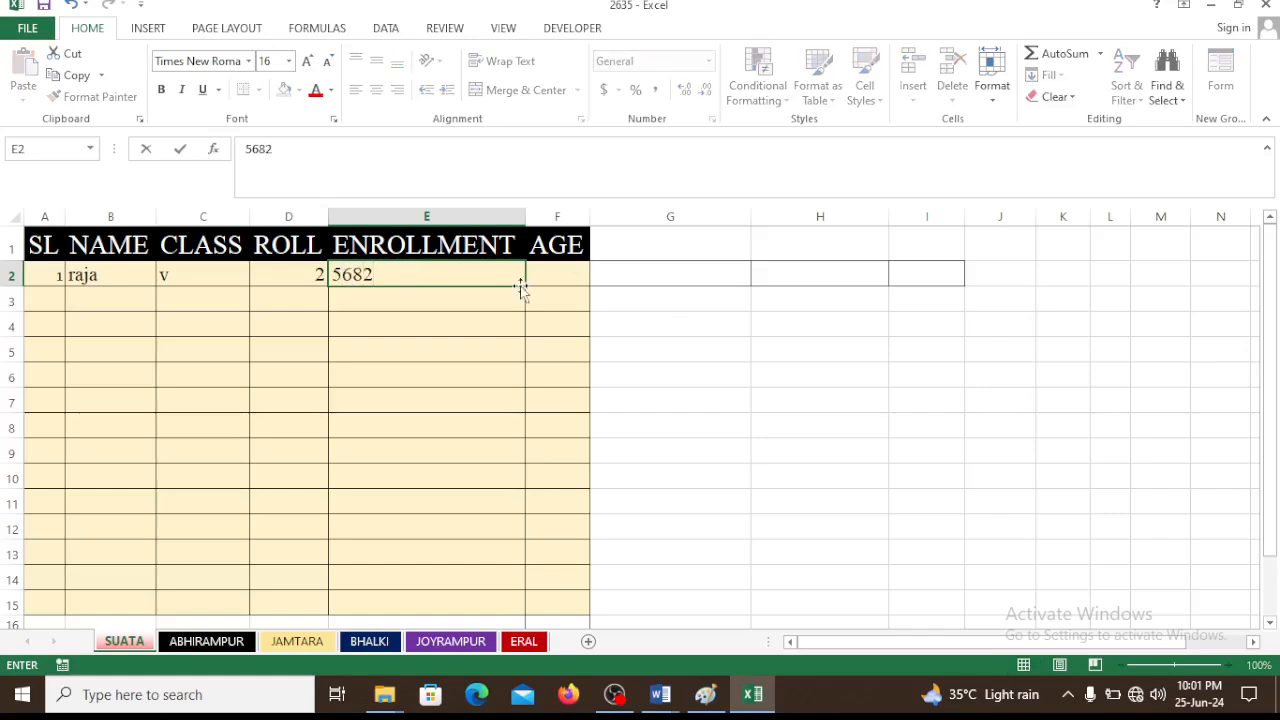
{"action": "left_click", "coordinate": [554, 277]}
{"action": "type", "text": "56"}
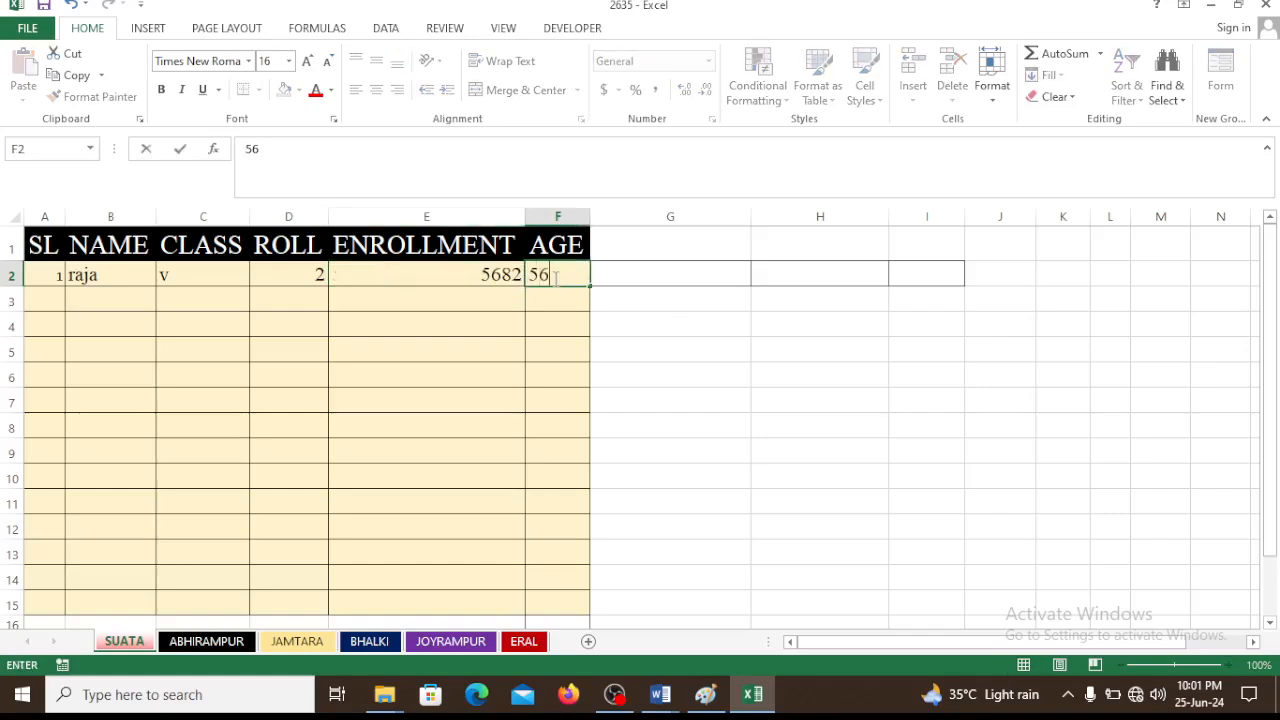
{"action": "left_click", "coordinate": [471, 330]}
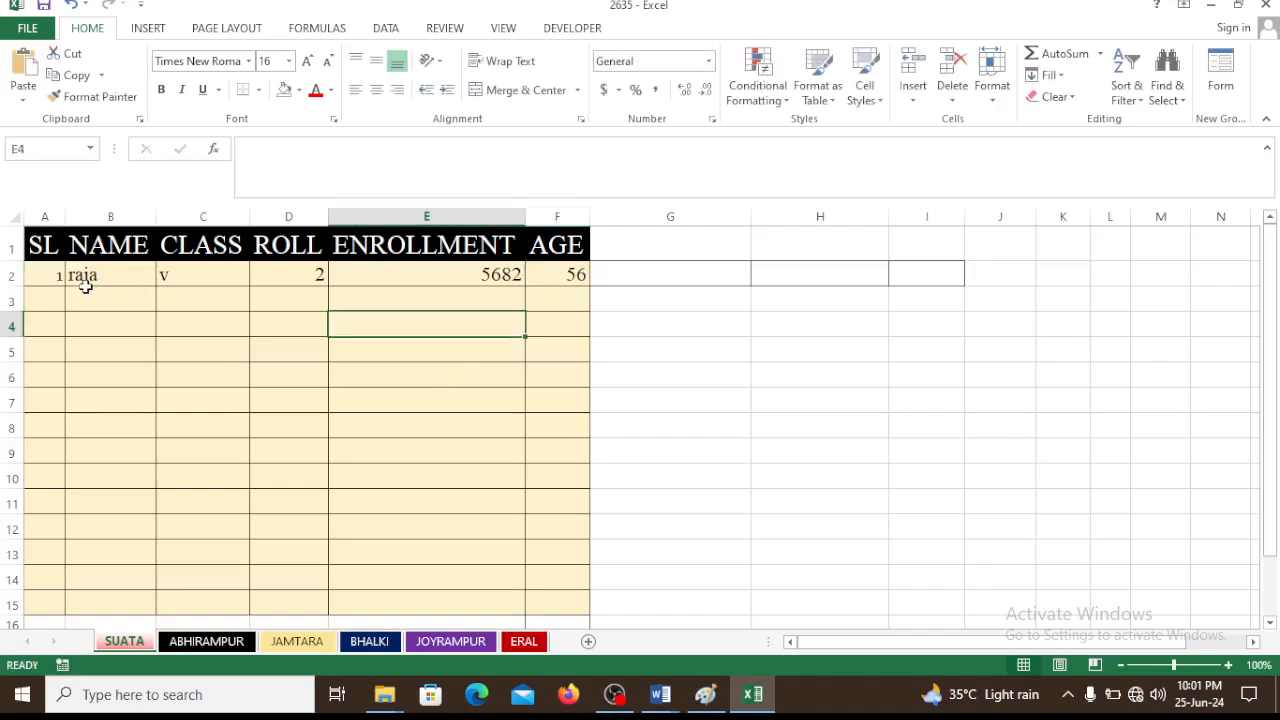
Clear the contents of cells A2:F5
{"action": "left_click_drag", "start_coordinate": [48, 269], "coordinate": [532, 338]}
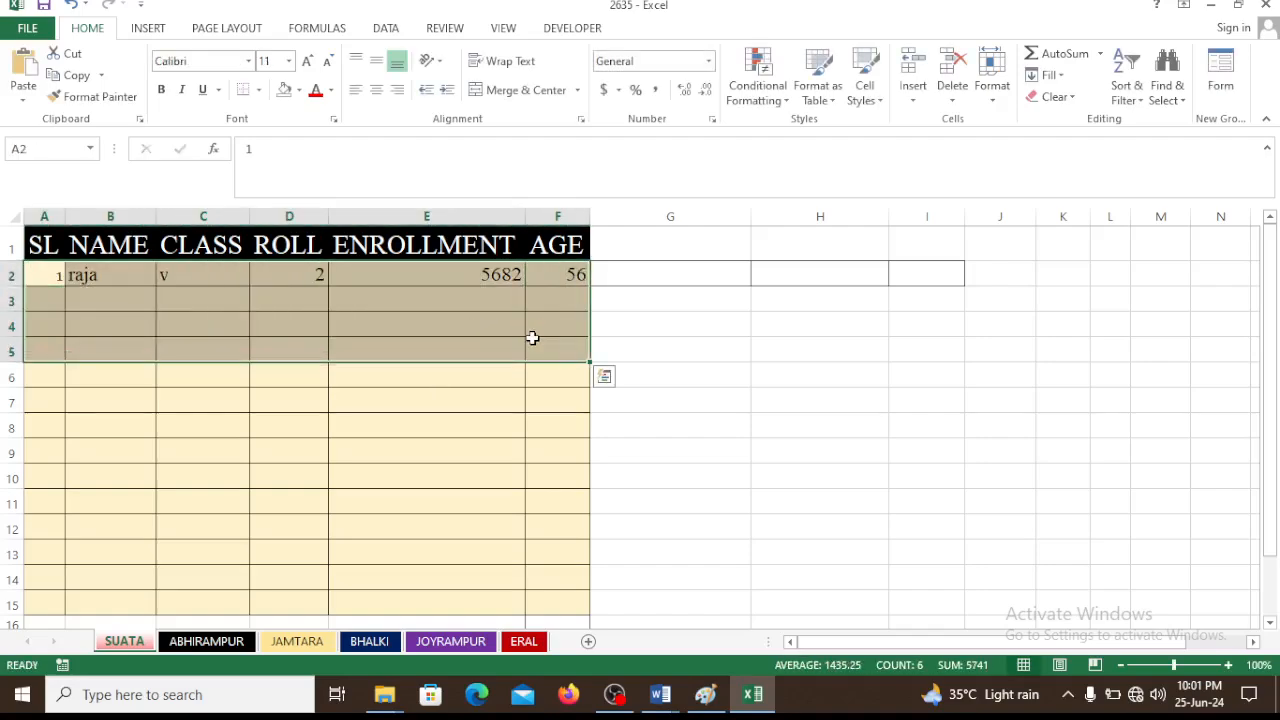
{"action": "key", "text": "Delete"}
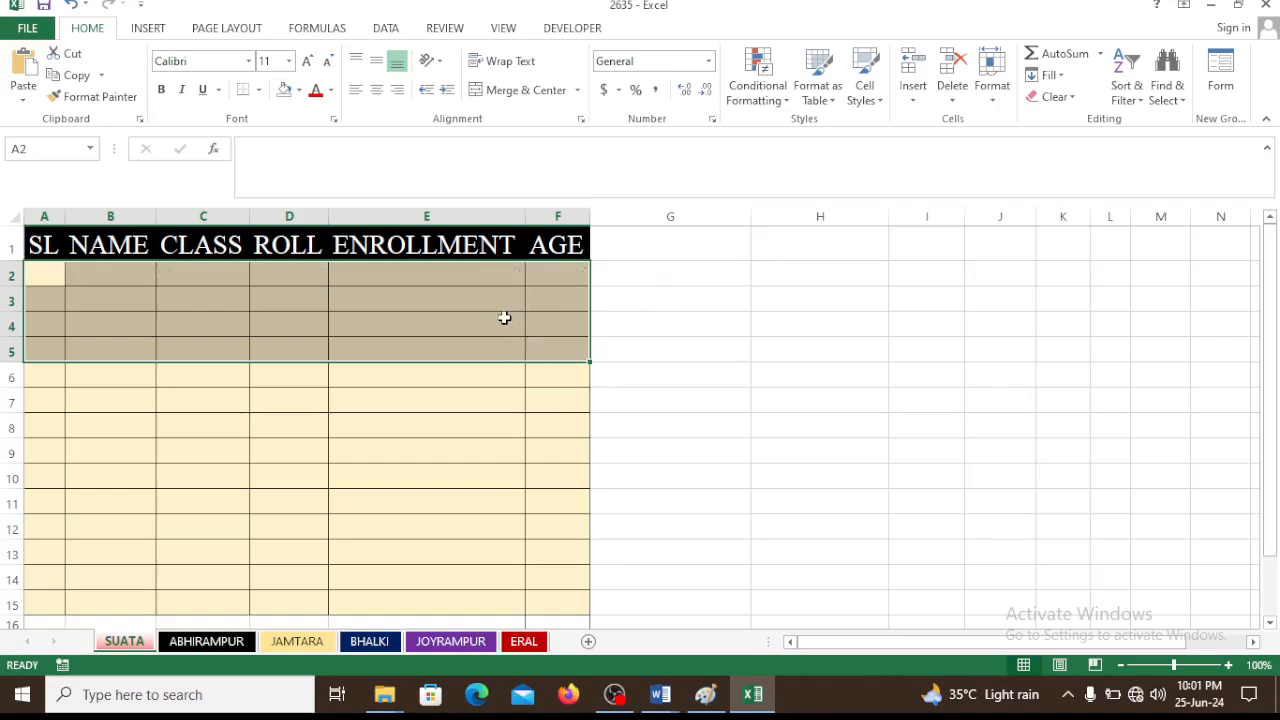
{"action": "left_click", "coordinate": [502, 318]}
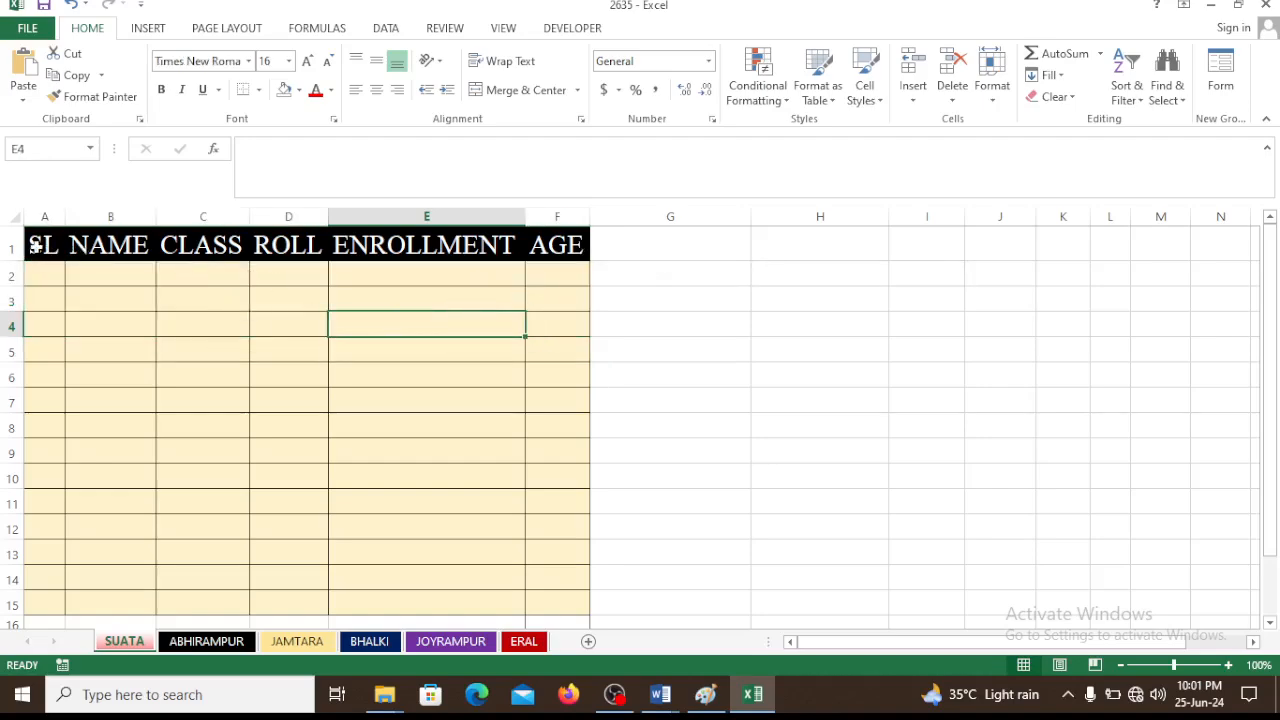
Open the data entry form with headers A1:F1 as labels and add SL 1 with the student's name, class v, roll 4, enrollment number, age 15
{"action": "left_click_drag", "start_coordinate": [31, 243], "coordinate": [565, 250]}
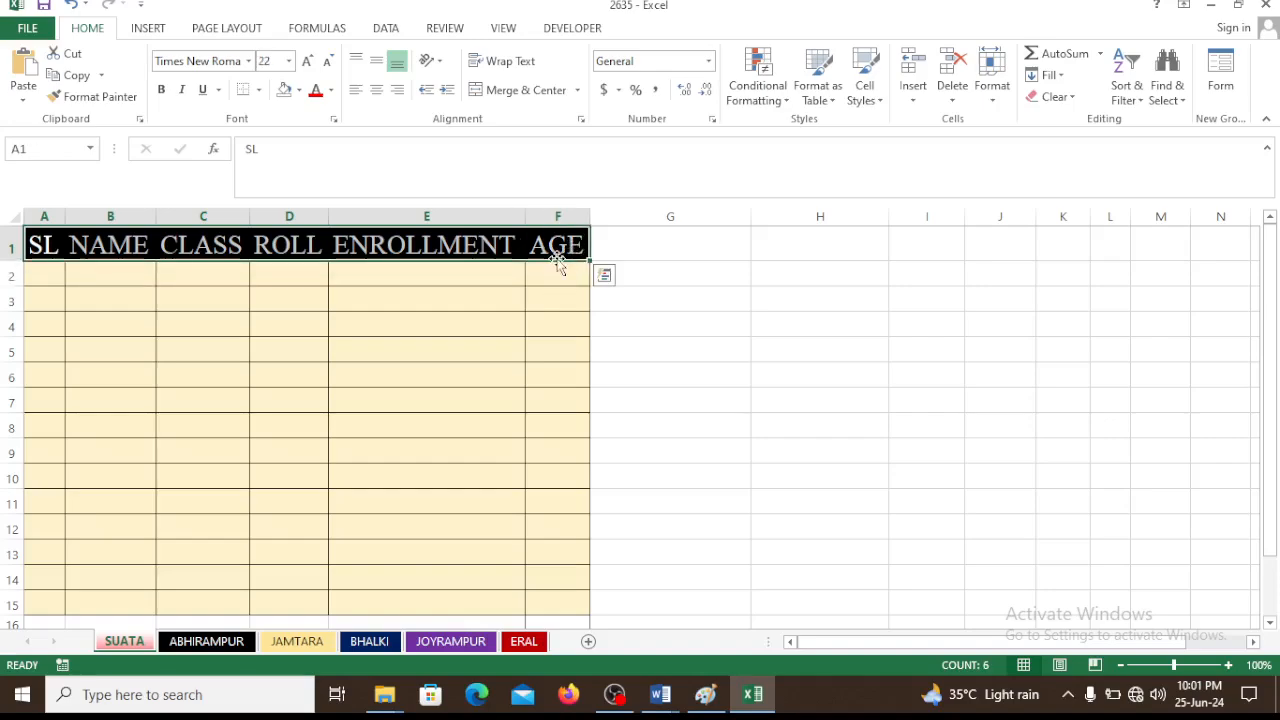
{"action": "left_click", "coordinate": [1218, 97]}
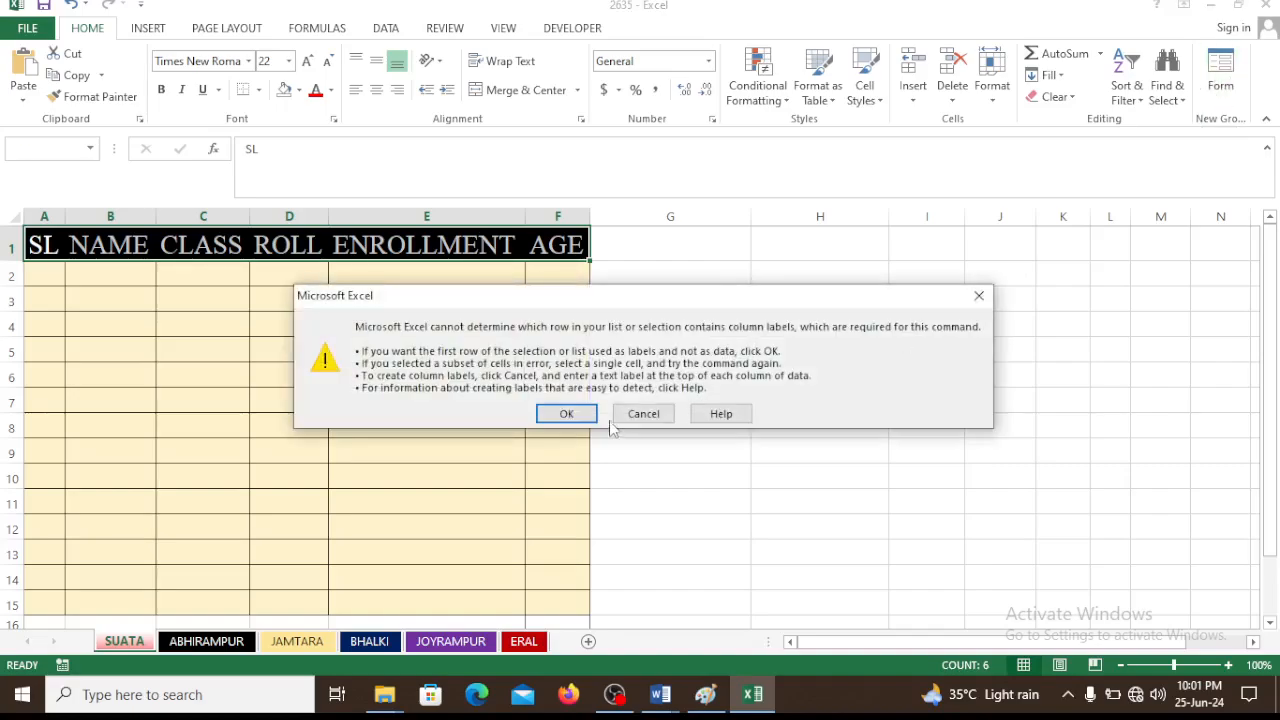
{"action": "left_click", "coordinate": [567, 416]}
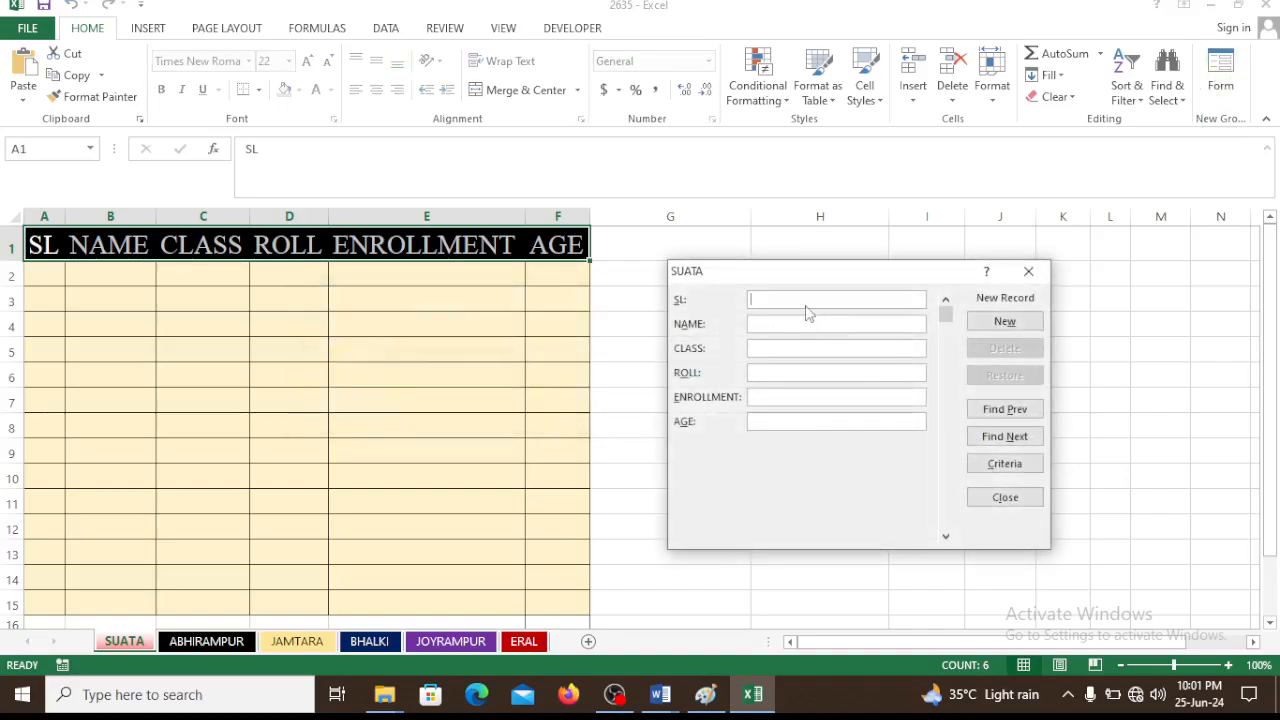
{"action": "type", "text": "1"}
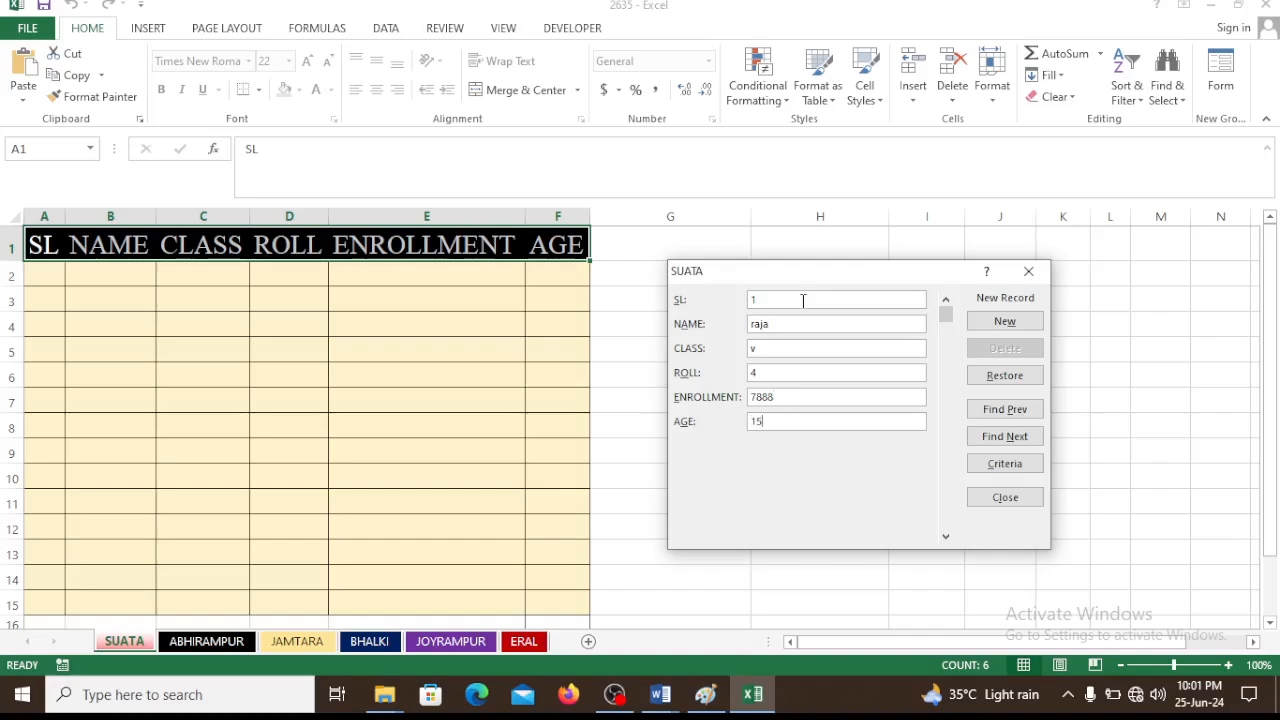
{"action": "key", "text": "Return"}
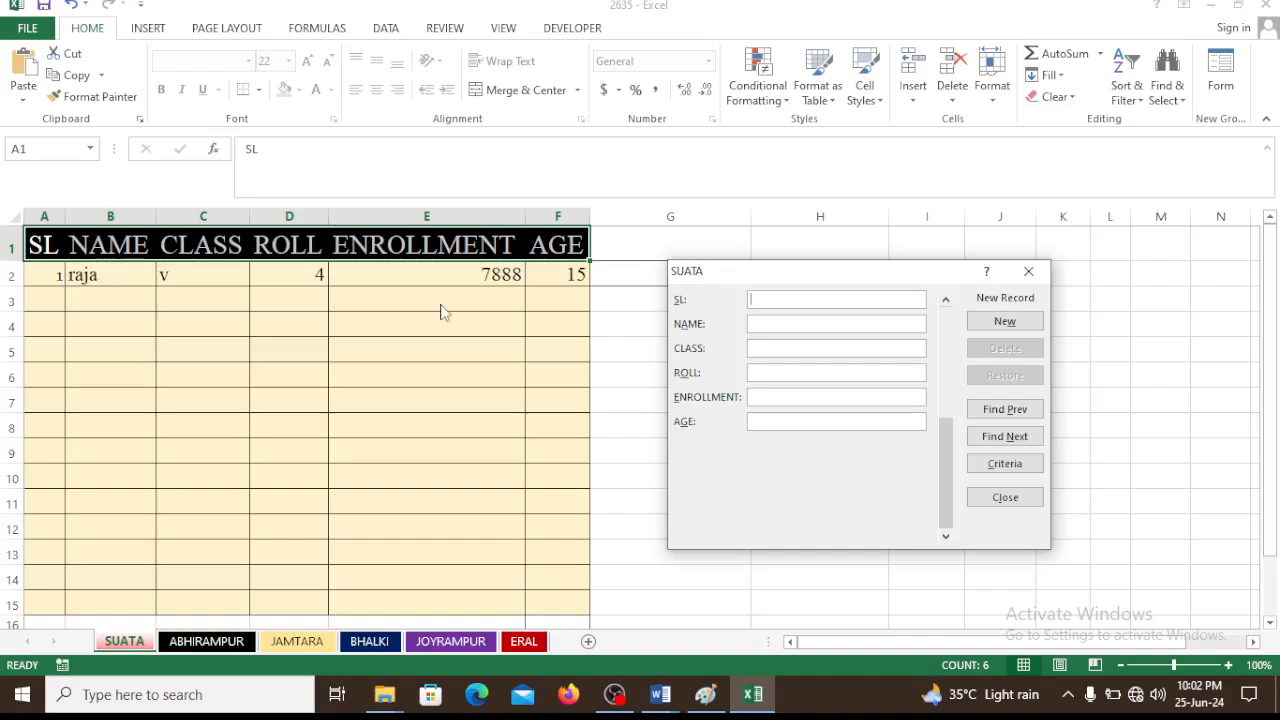
Add a second form record with SL 2, the student's name, class `v, roll 8, the enrollment number and age 14
{"action": "type", "text": "2"}
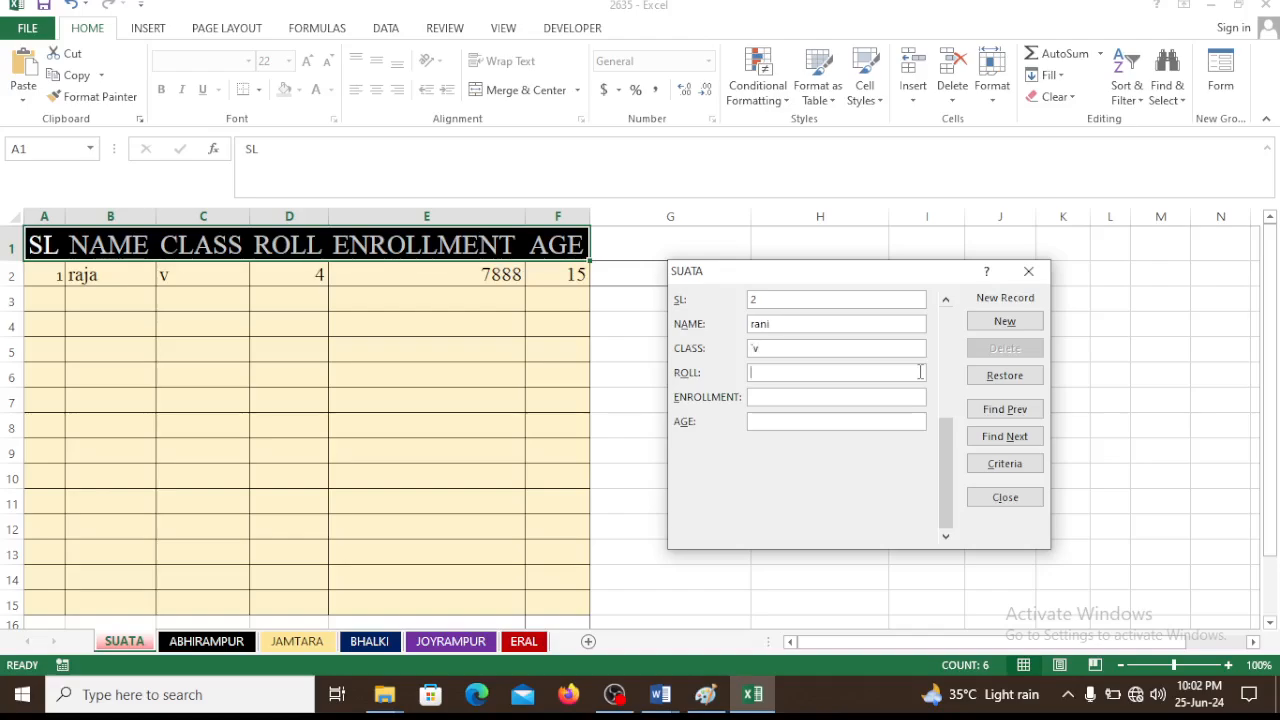
{"action": "type", "text": "8"}
{"action": "key", "text": "Tab"}
{"action": "key", "text": "Tab"}
{"action": "key", "text": "Return"}
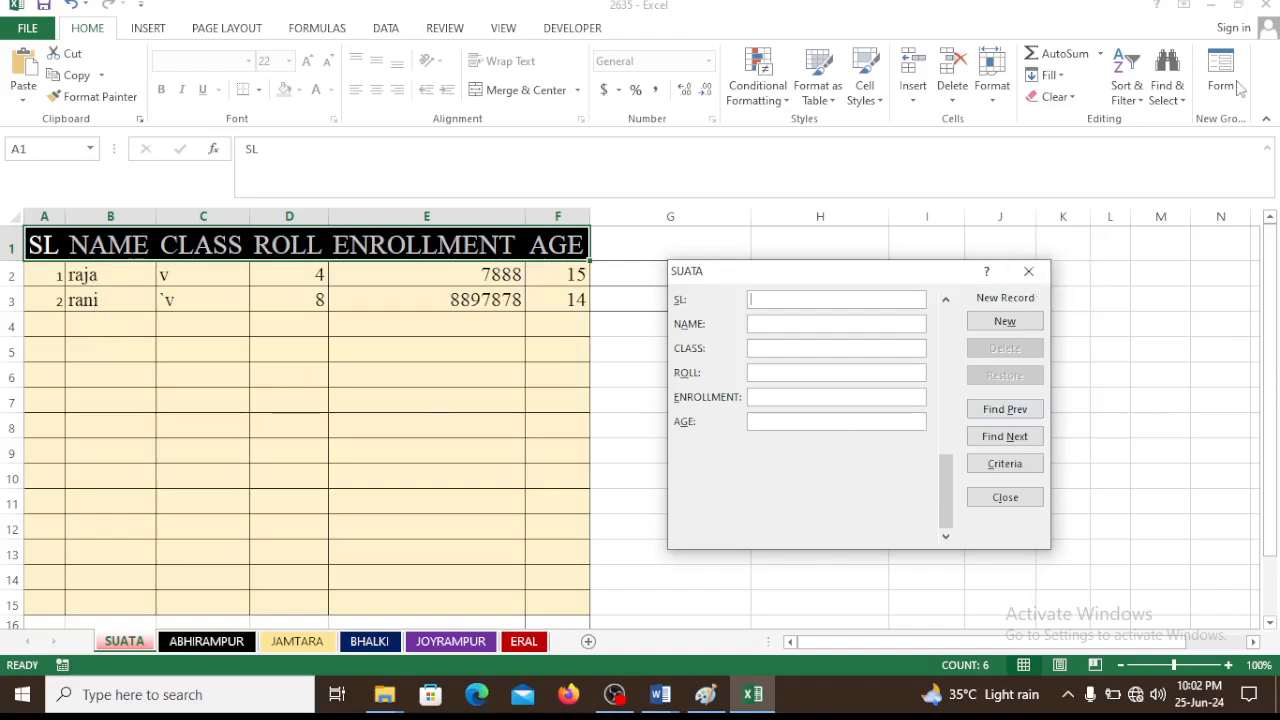
Close the data entry form and clear the records in cells A2:F4
{"action": "left_click", "coordinate": [1028, 271]}
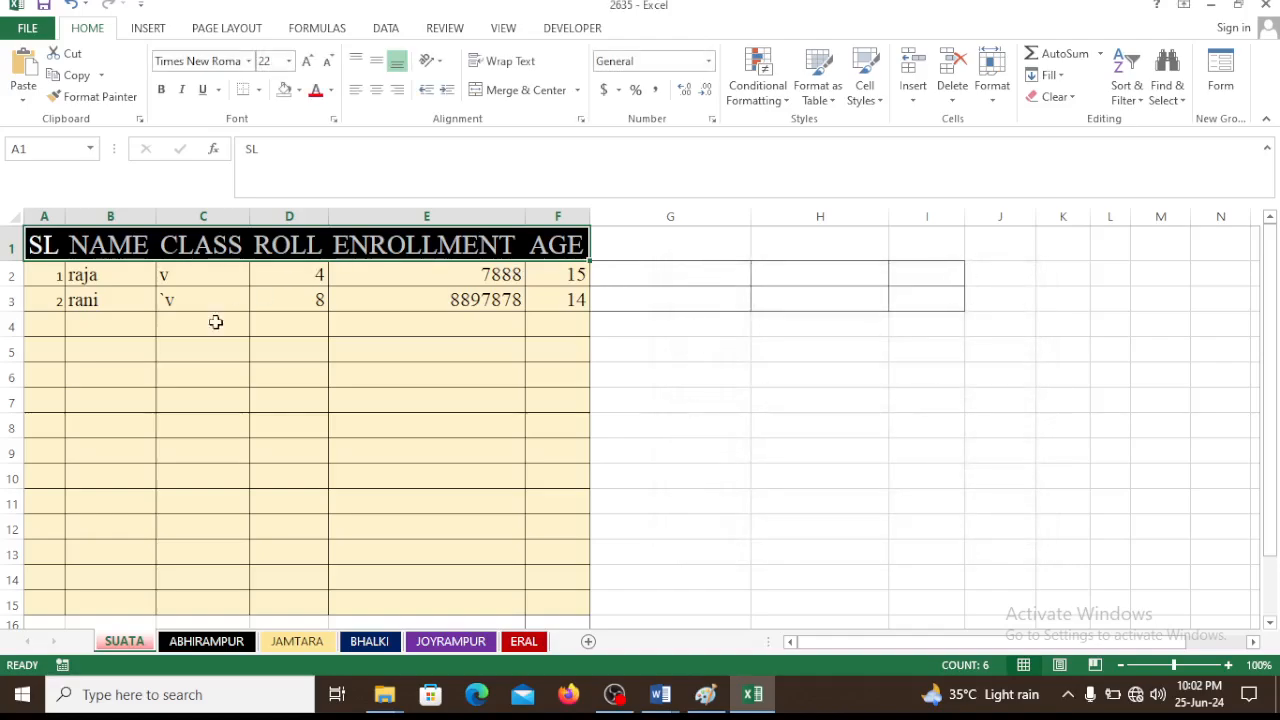
{"action": "left_click_drag", "start_coordinate": [37, 277], "coordinate": [549, 316]}
{"action": "key", "text": "Delete"}
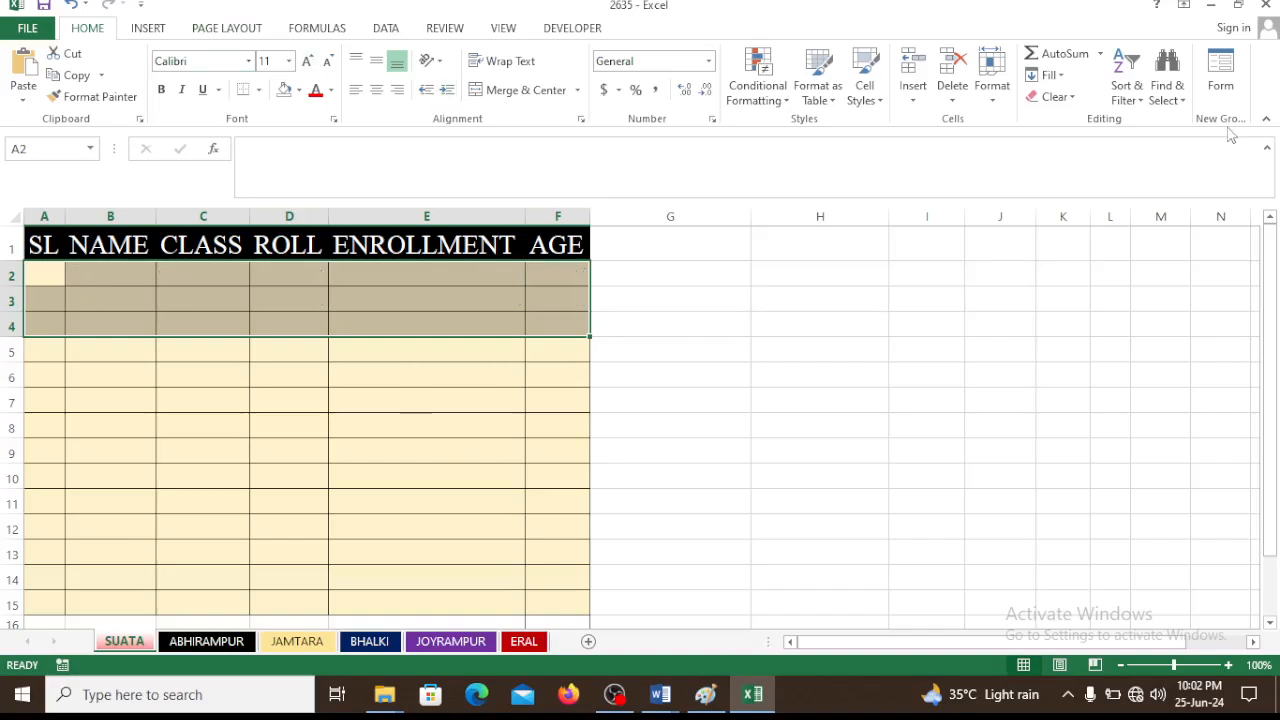
Open the ribbon customization options and remove New Group (Custom) from the Home tab's groups
{"action": "left_click", "coordinate": [27, 28]}
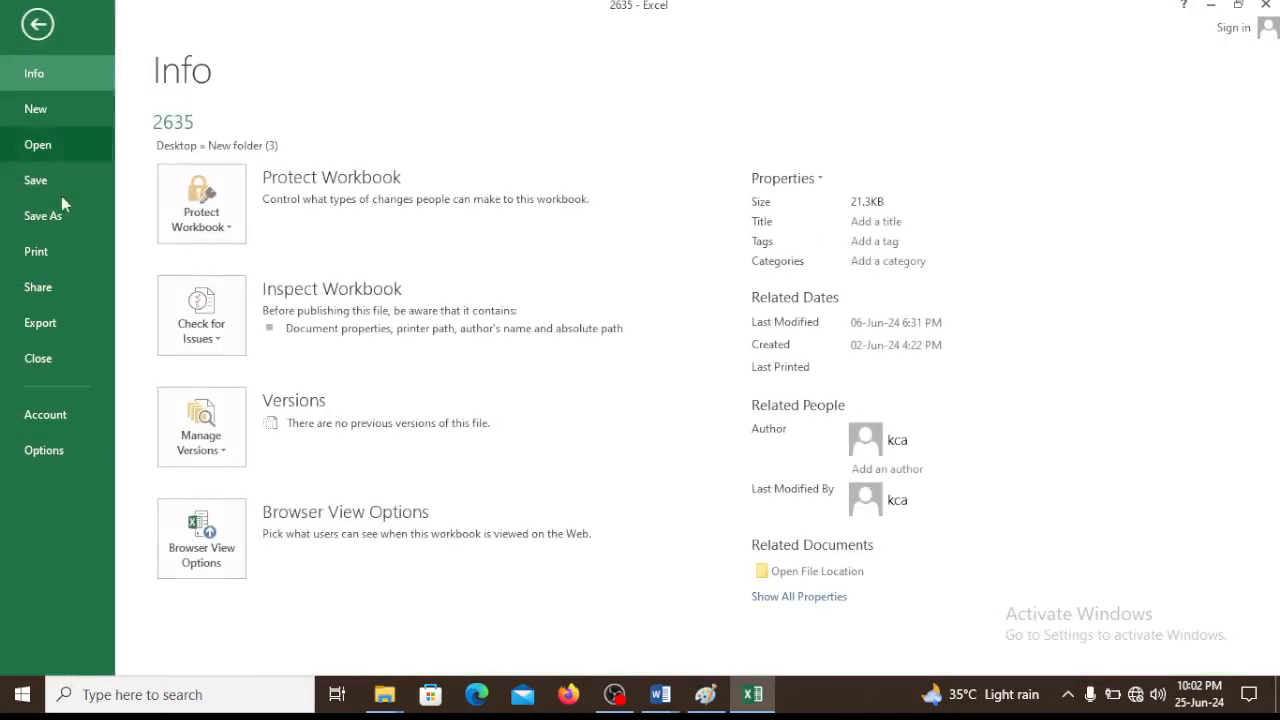
{"action": "left_click", "coordinate": [64, 448]}
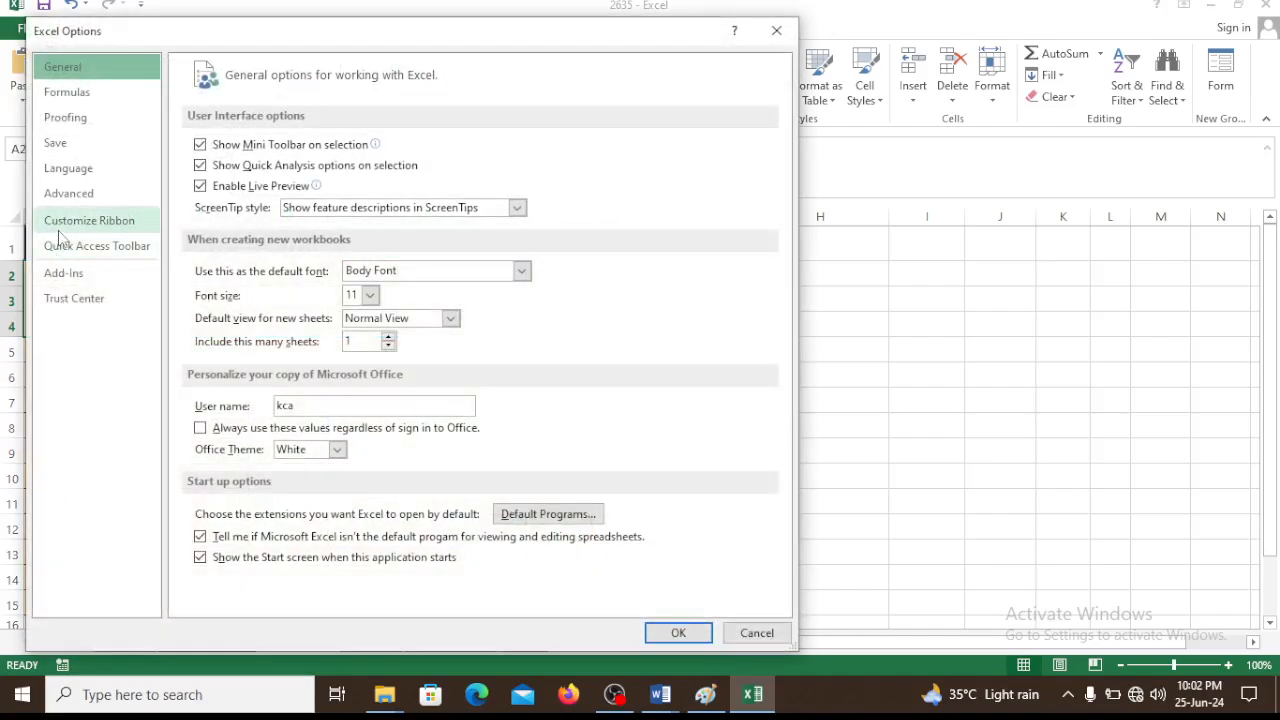
{"action": "left_click", "coordinate": [72, 222]}
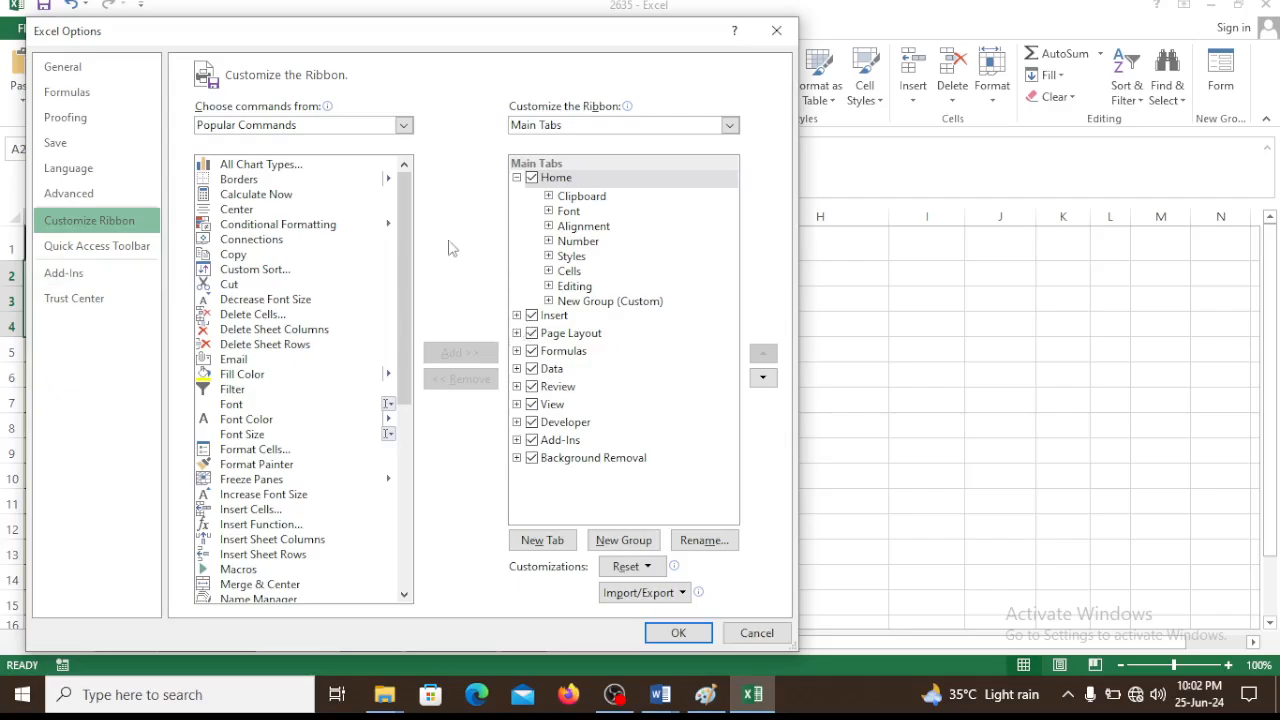
{"action": "left_click", "coordinate": [577, 303]}
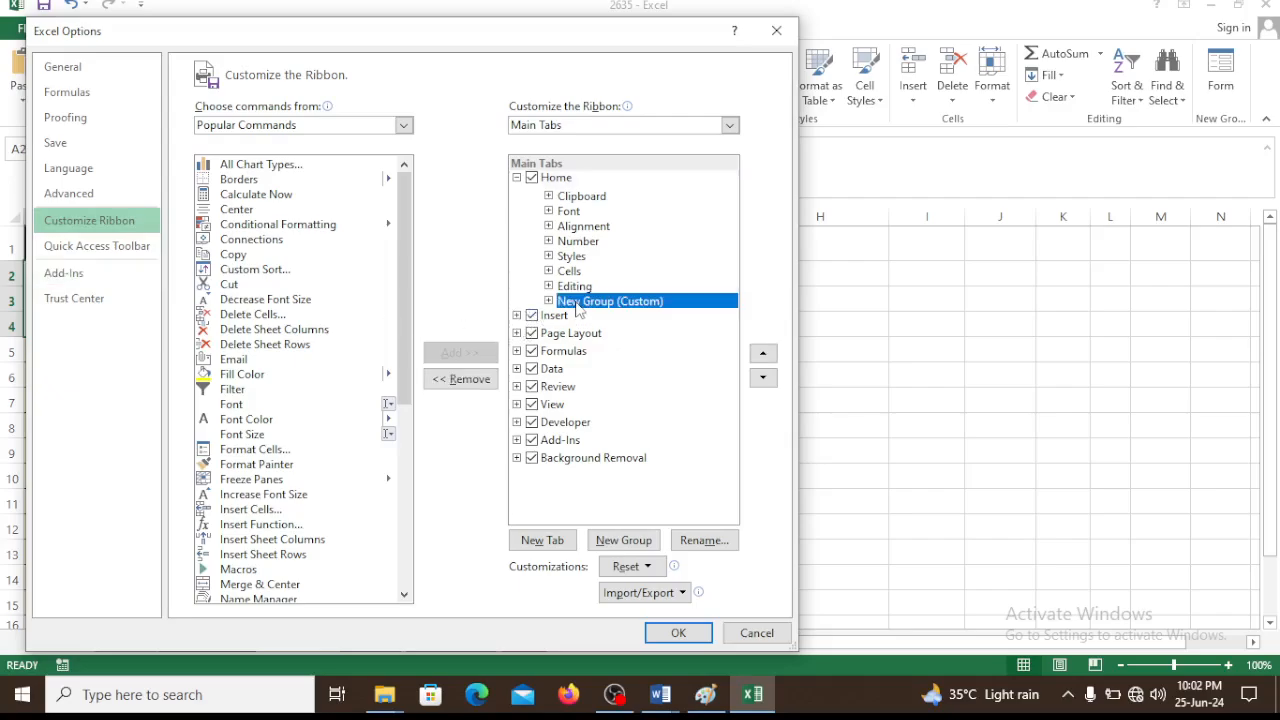
{"action": "left_click", "coordinate": [460, 379]}
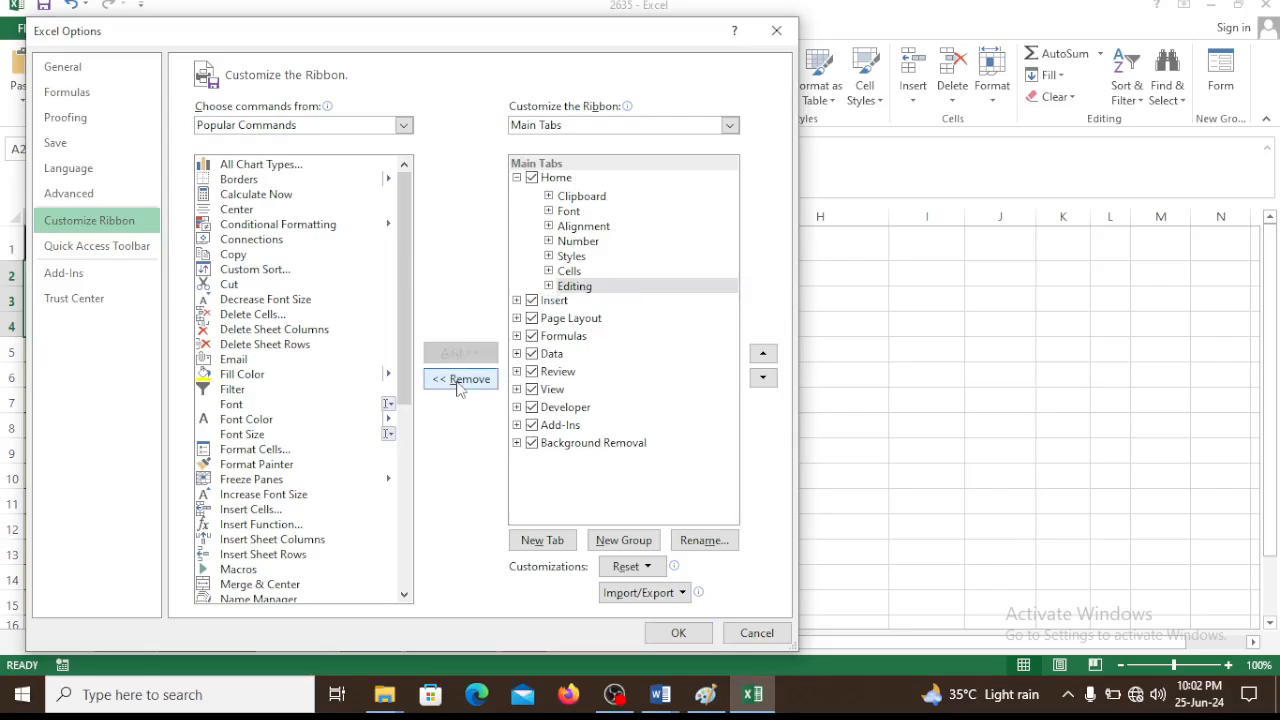
List All Commands as the source for ribbon customization and select the Form... command
{"action": "left_click", "coordinate": [265, 125]}
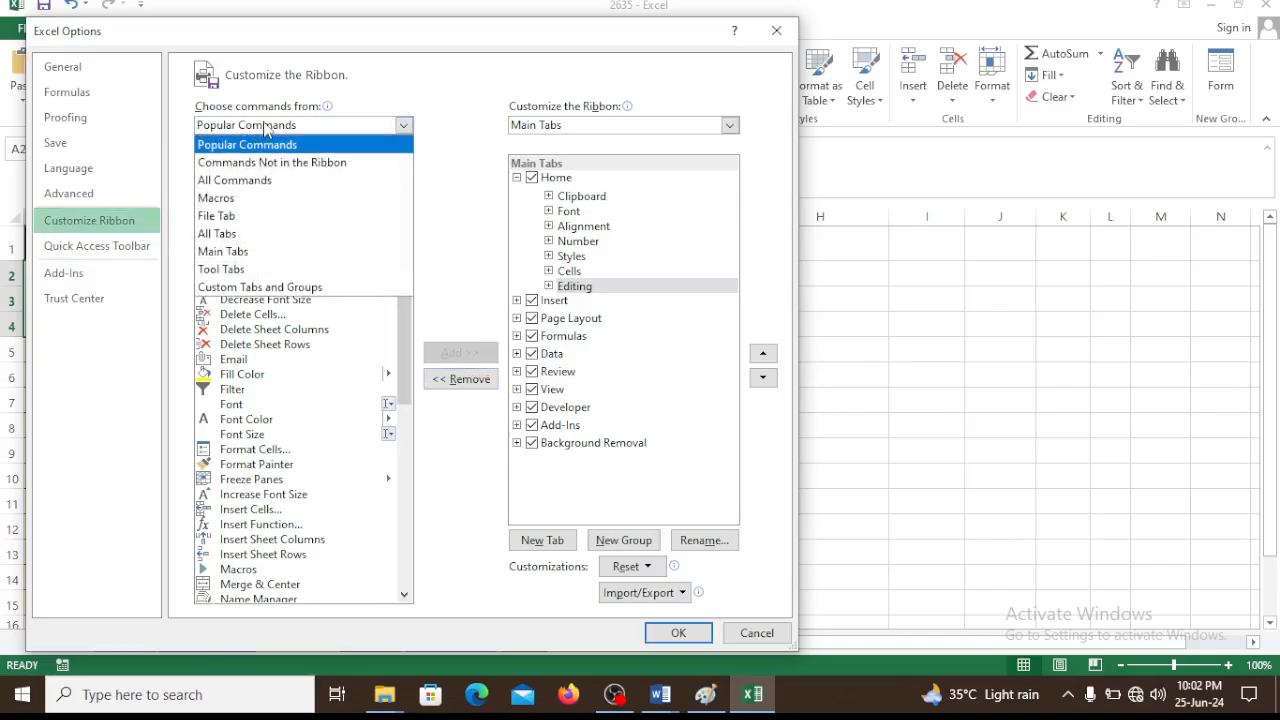
{"action": "left_click", "coordinate": [232, 184]}
{"action": "scroll", "coordinate": [350, 267], "scroll_direction": "down", "scroll_amount": 20}
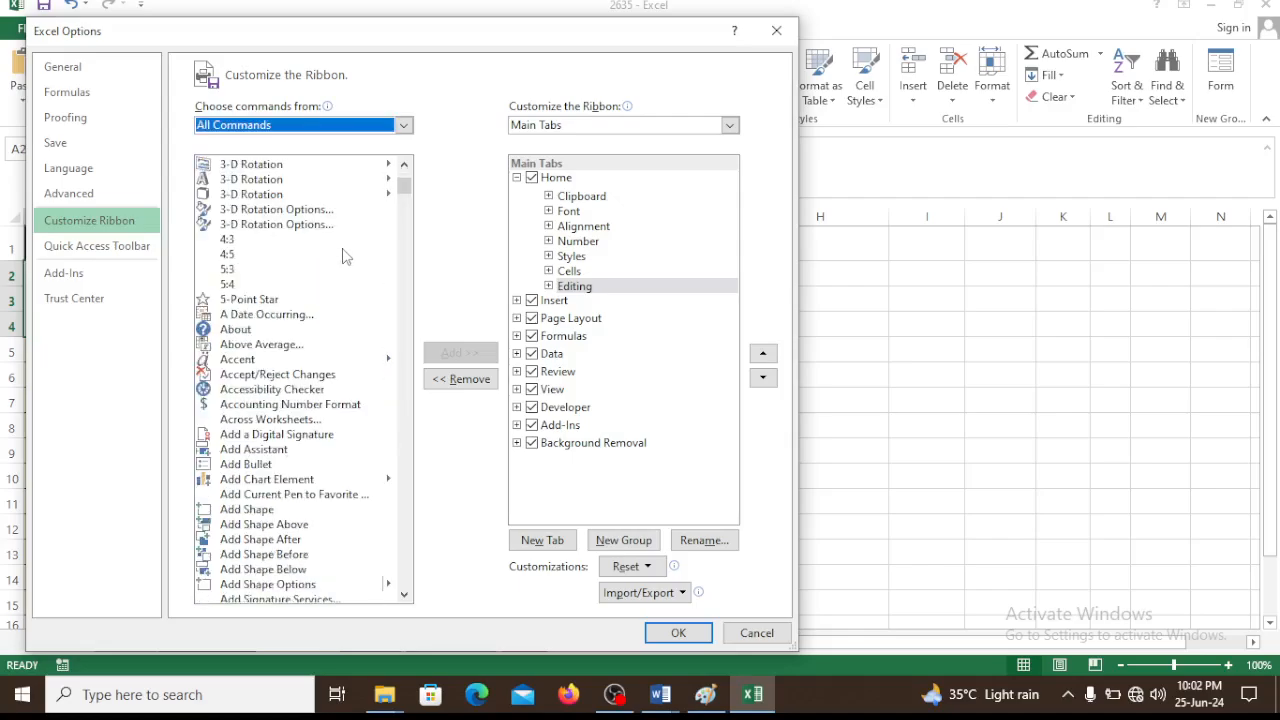
{"action": "scroll", "coordinate": [346, 278], "scroll_direction": "down", "scroll_amount": 20}
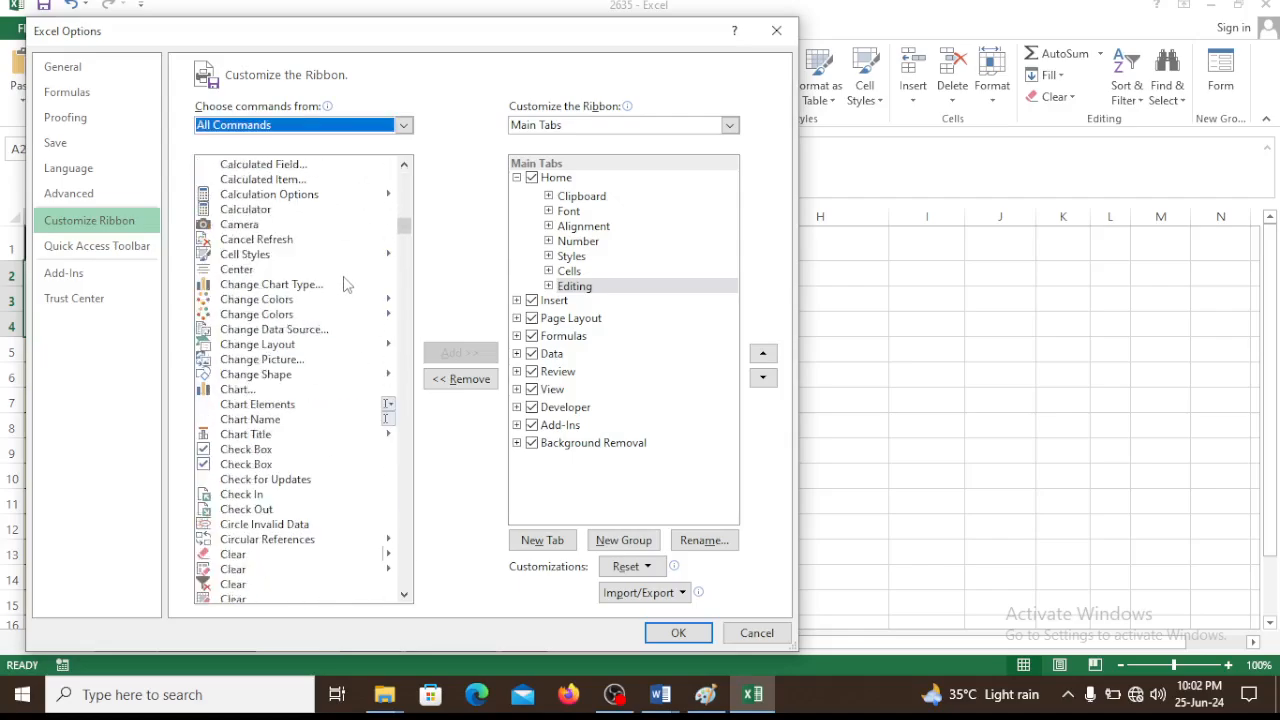
{"action": "scroll", "coordinate": [340, 300], "scroll_direction": "down", "scroll_amount": 20}
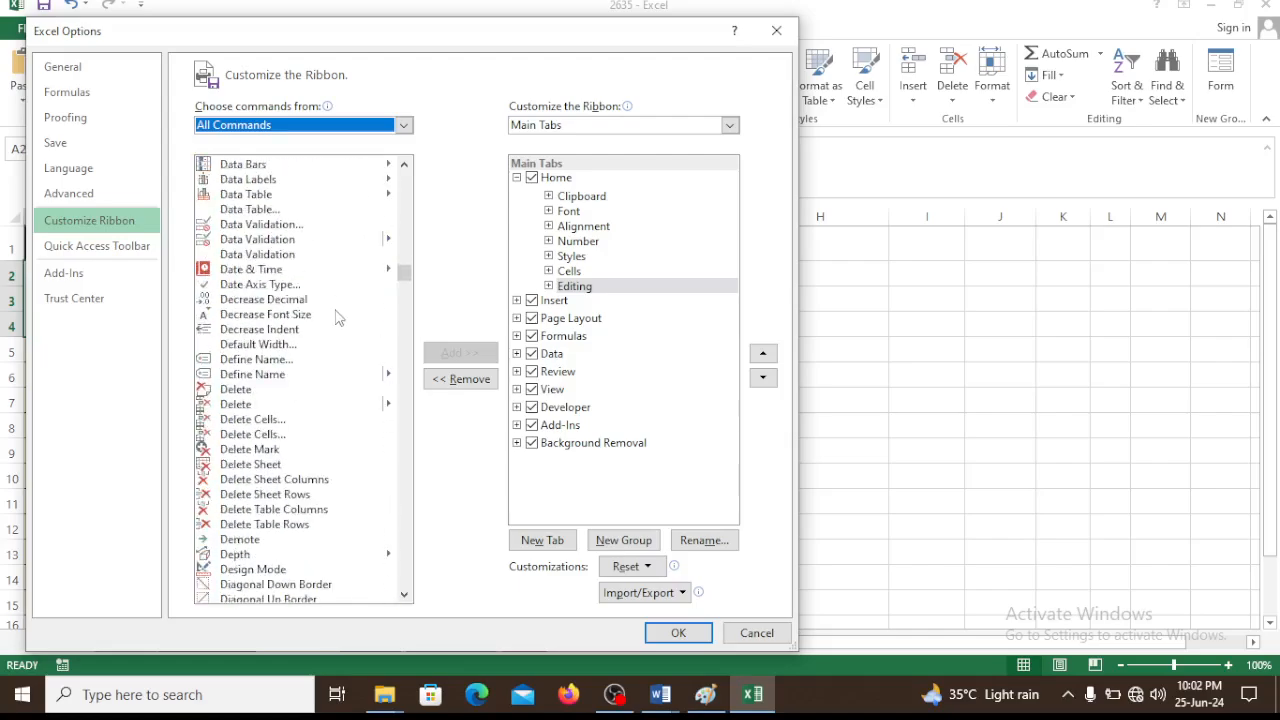
{"action": "scroll", "coordinate": [337, 312], "scroll_direction": "down", "scroll_amount": 7}
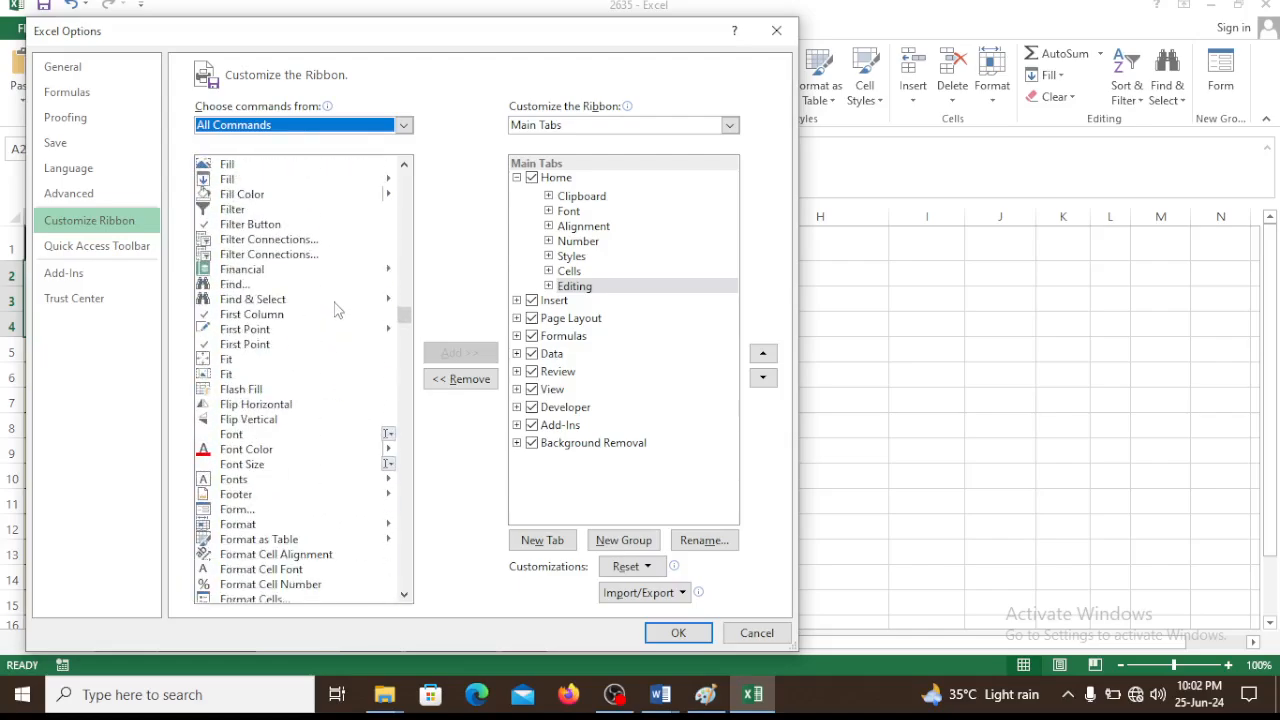
{"action": "scroll", "coordinate": [305, 480], "scroll_direction": "down", "scroll_amount": 1}
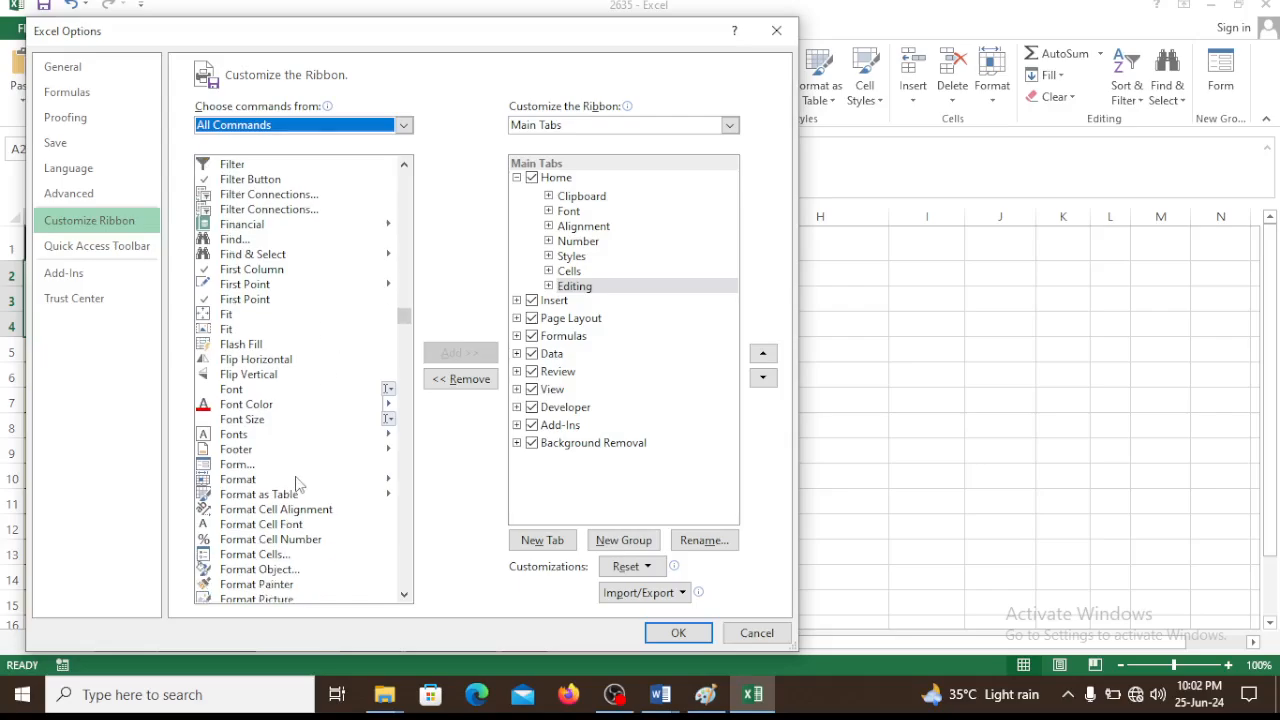
{"action": "scroll", "coordinate": [232, 470], "scroll_direction": "down", "scroll_amount": 3}
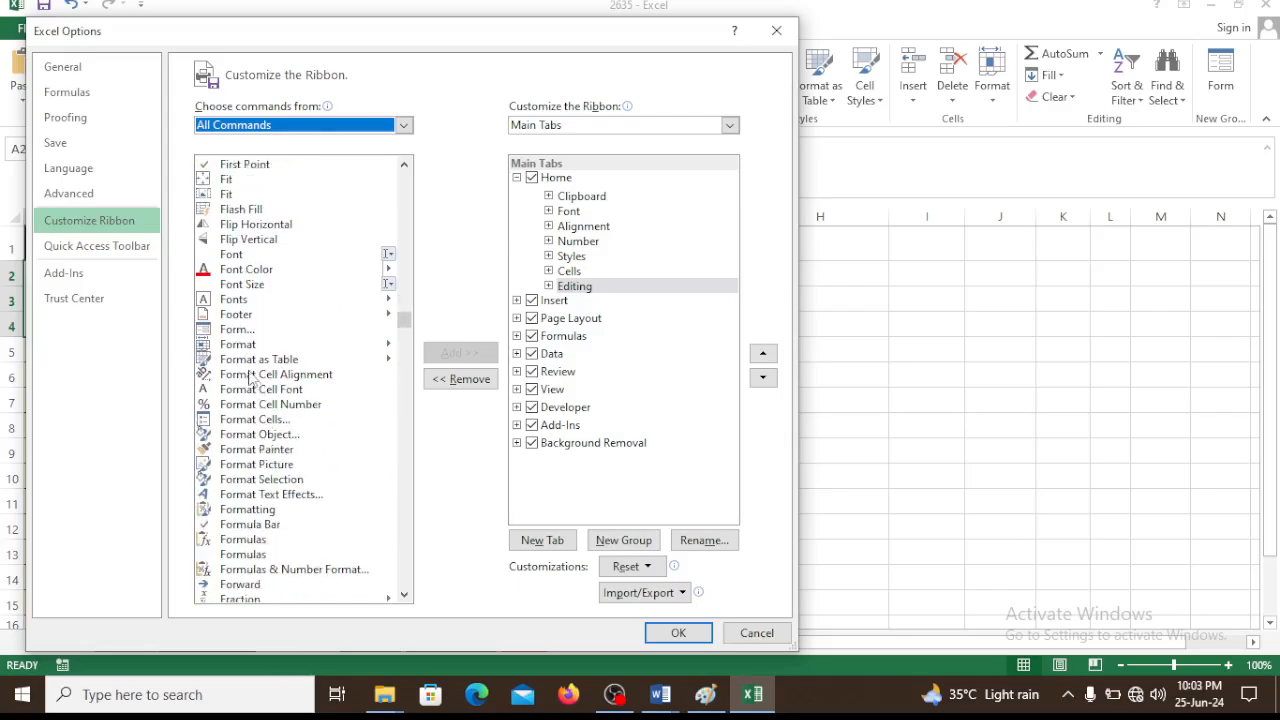
{"action": "left_click", "coordinate": [222, 332]}
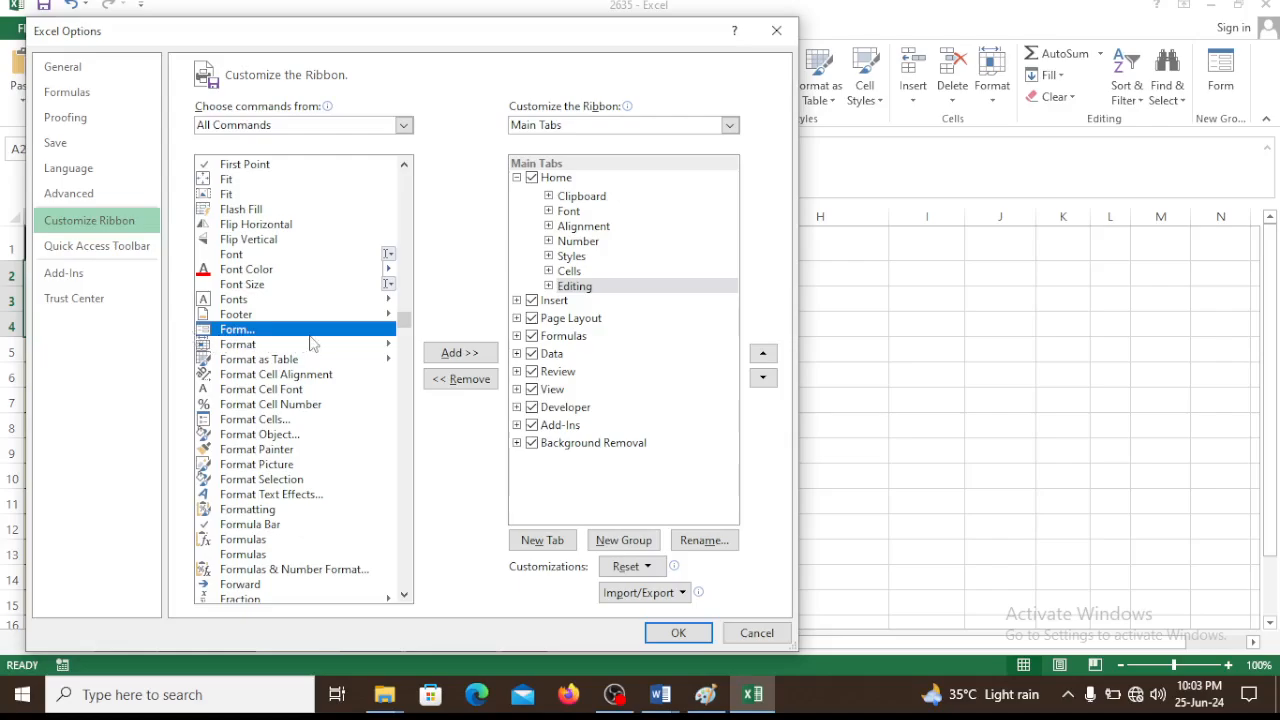
Create a new custom group after Editing on the Home tab, add the Form command to it and apply the customization
{"action": "left_click", "coordinate": [458, 353]}
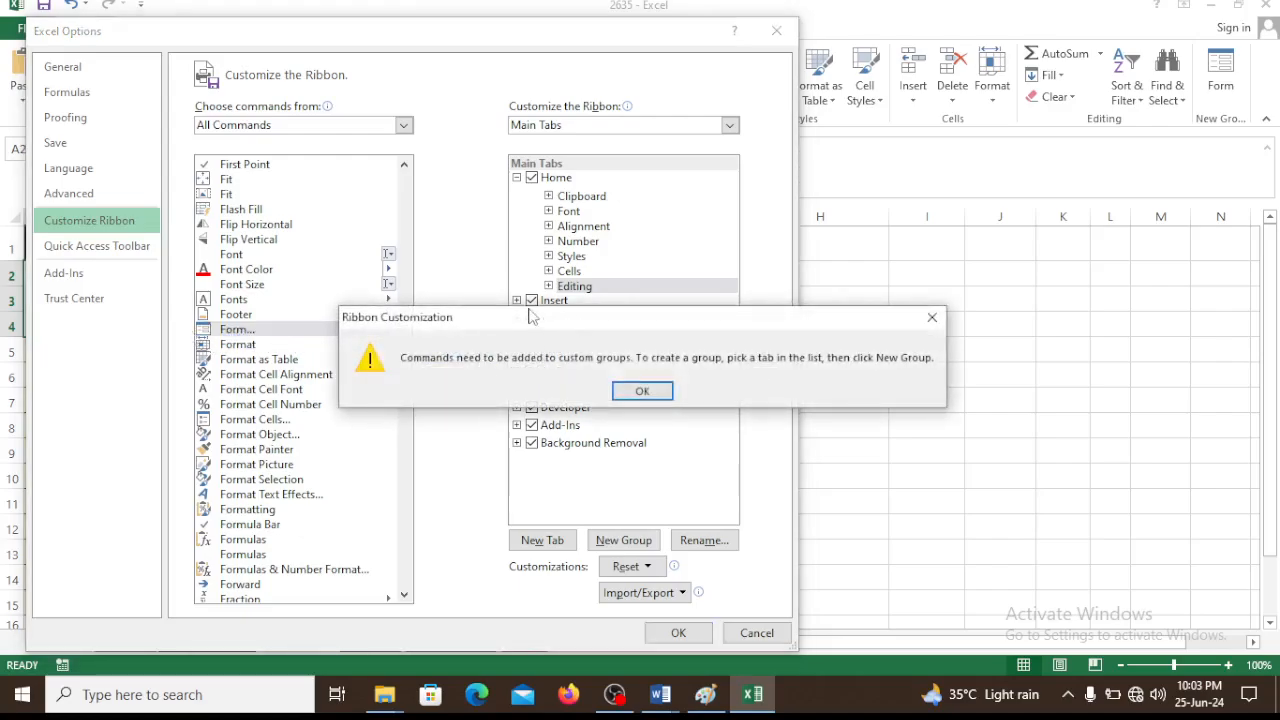
{"action": "left_click", "coordinate": [642, 391]}
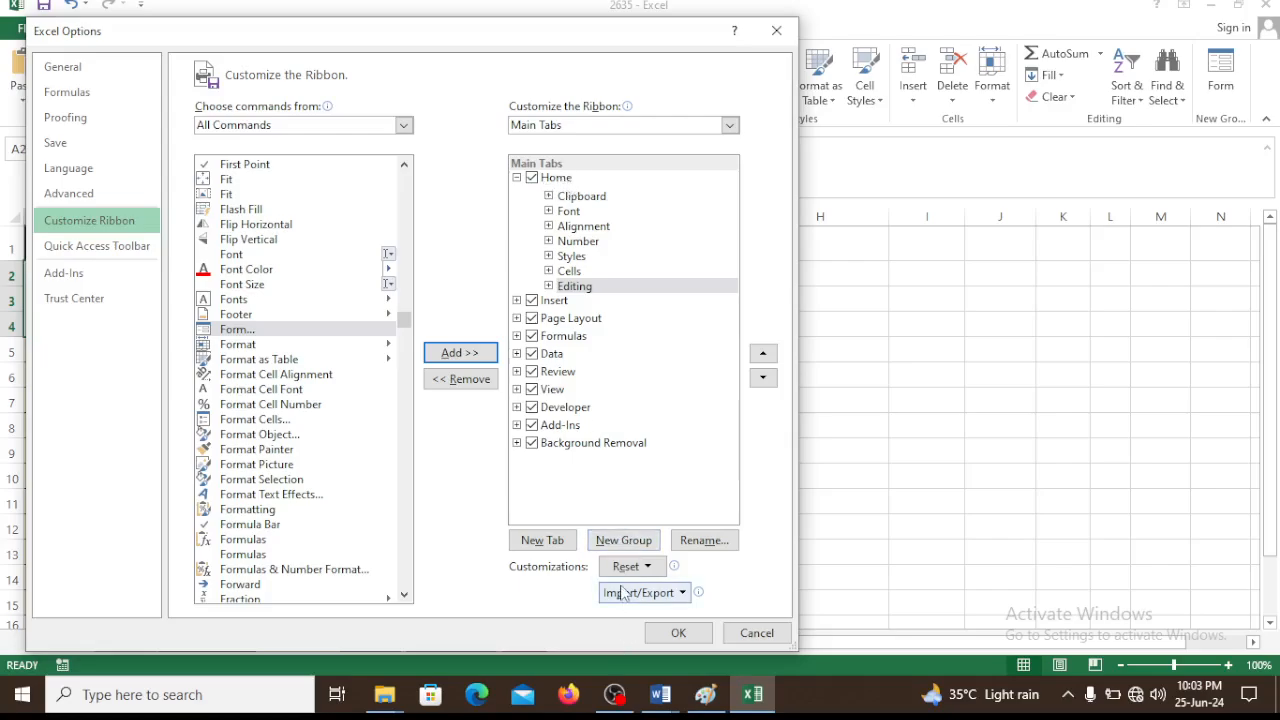
{"action": "left_click", "coordinate": [623, 540]}
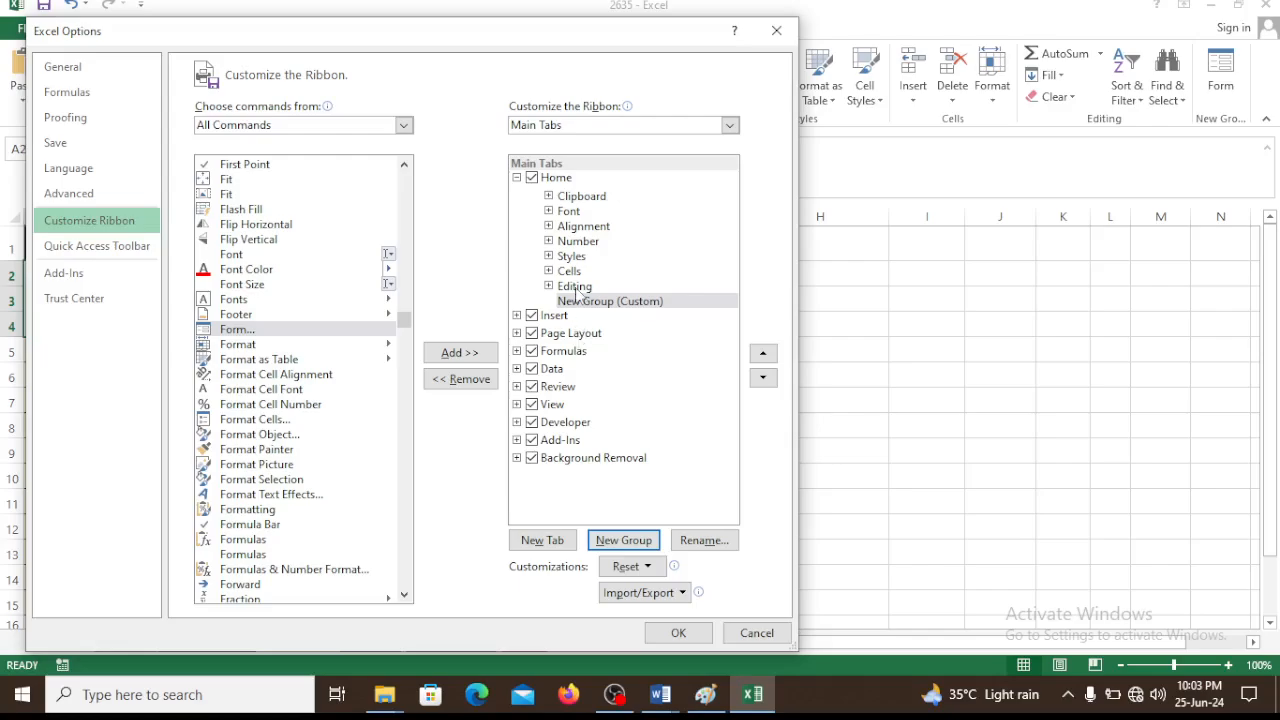
{"action": "left_click", "coordinate": [267, 331]}
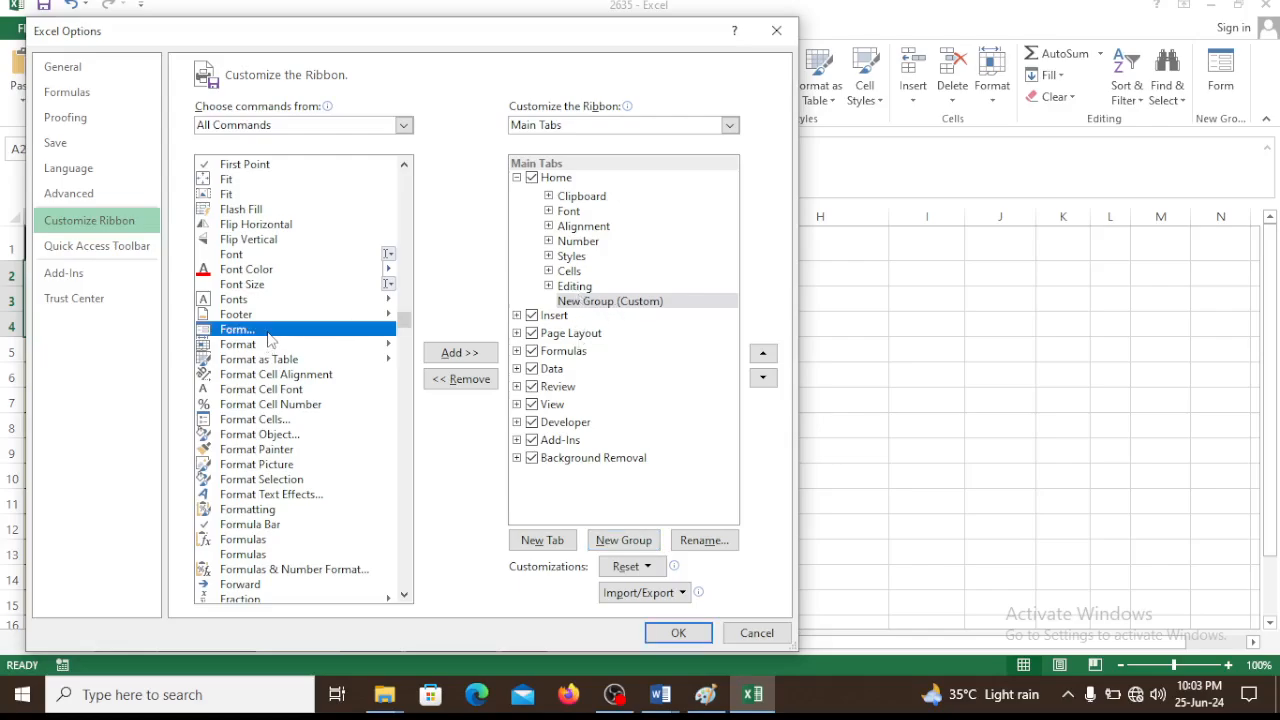
{"action": "left_click", "coordinate": [460, 356]}
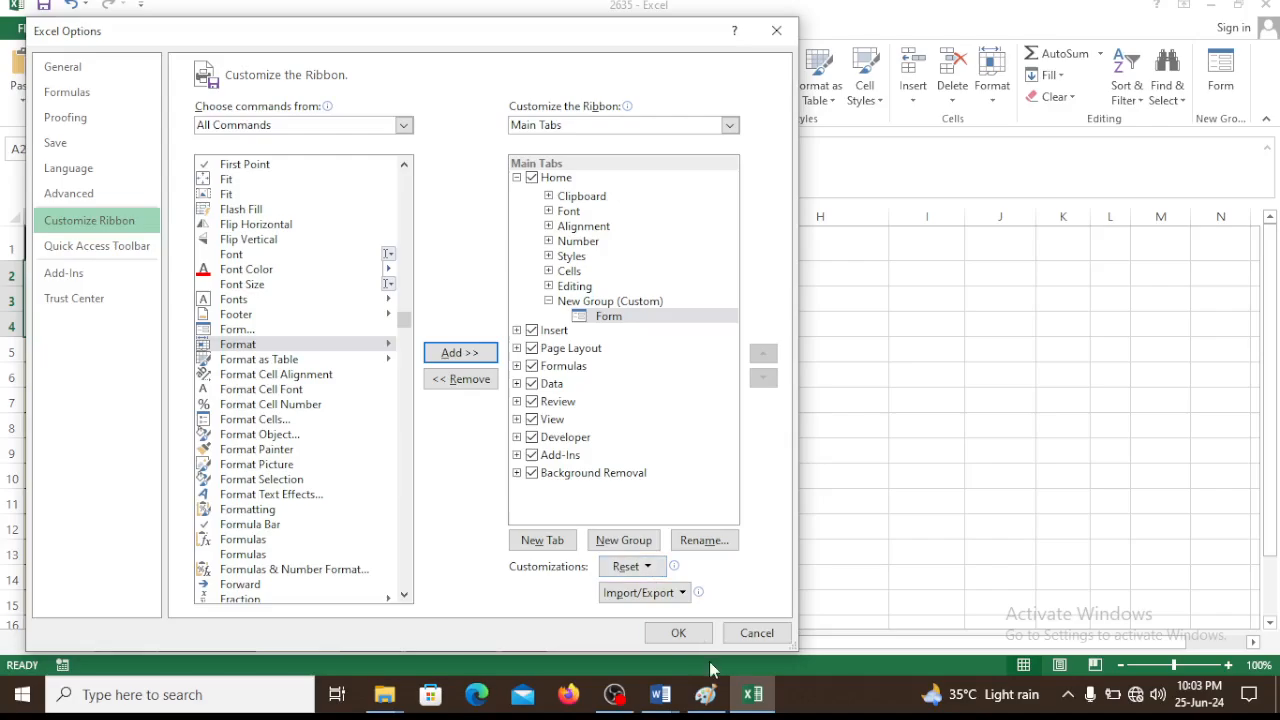
{"action": "left_click", "coordinate": [680, 633]}
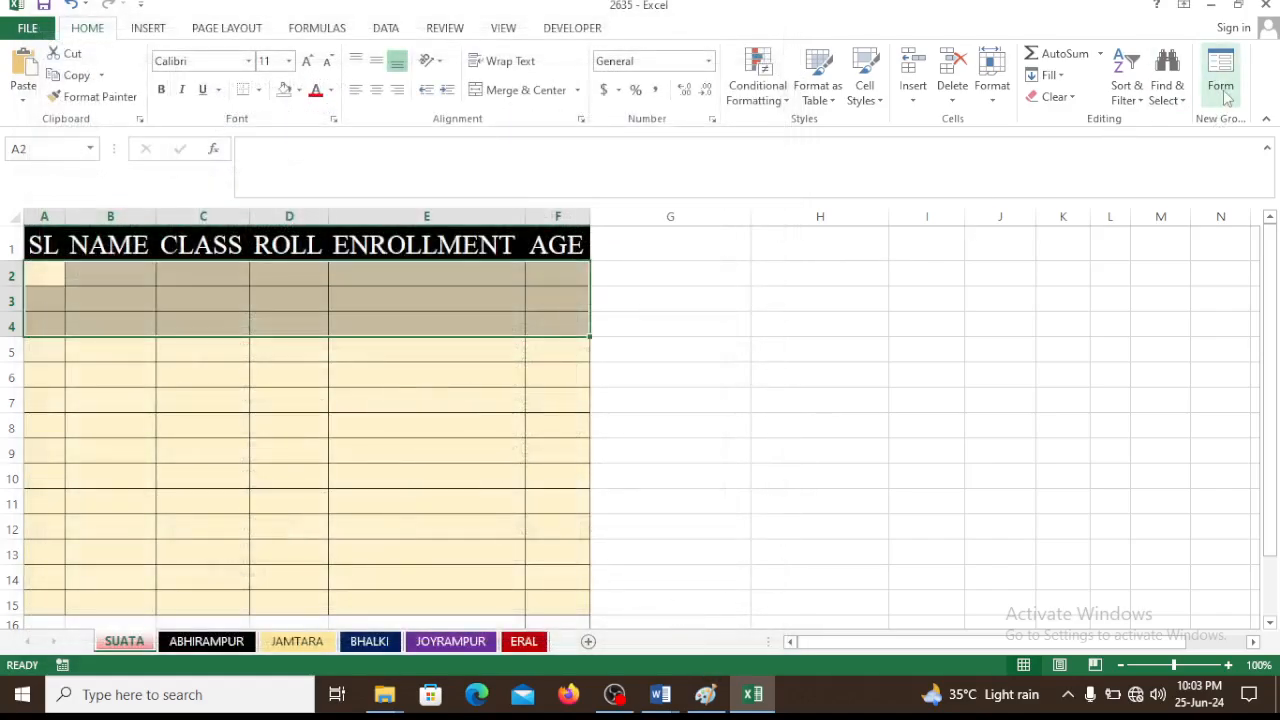
Open the data entry form for the header cells A1:F1, using the first row as labels
{"action": "left_click", "coordinate": [781, 335]}
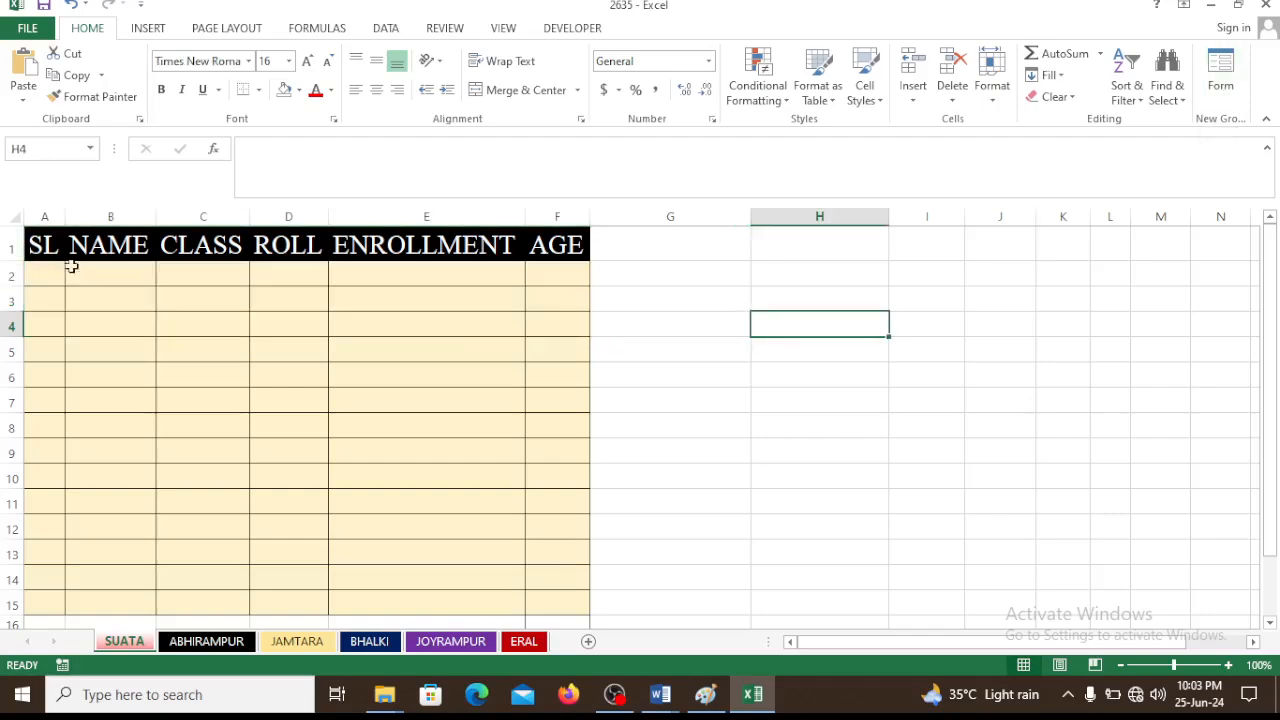
{"action": "left_click_drag", "start_coordinate": [37, 244], "coordinate": [565, 250]}
{"action": "left_click", "coordinate": [1220, 72]}
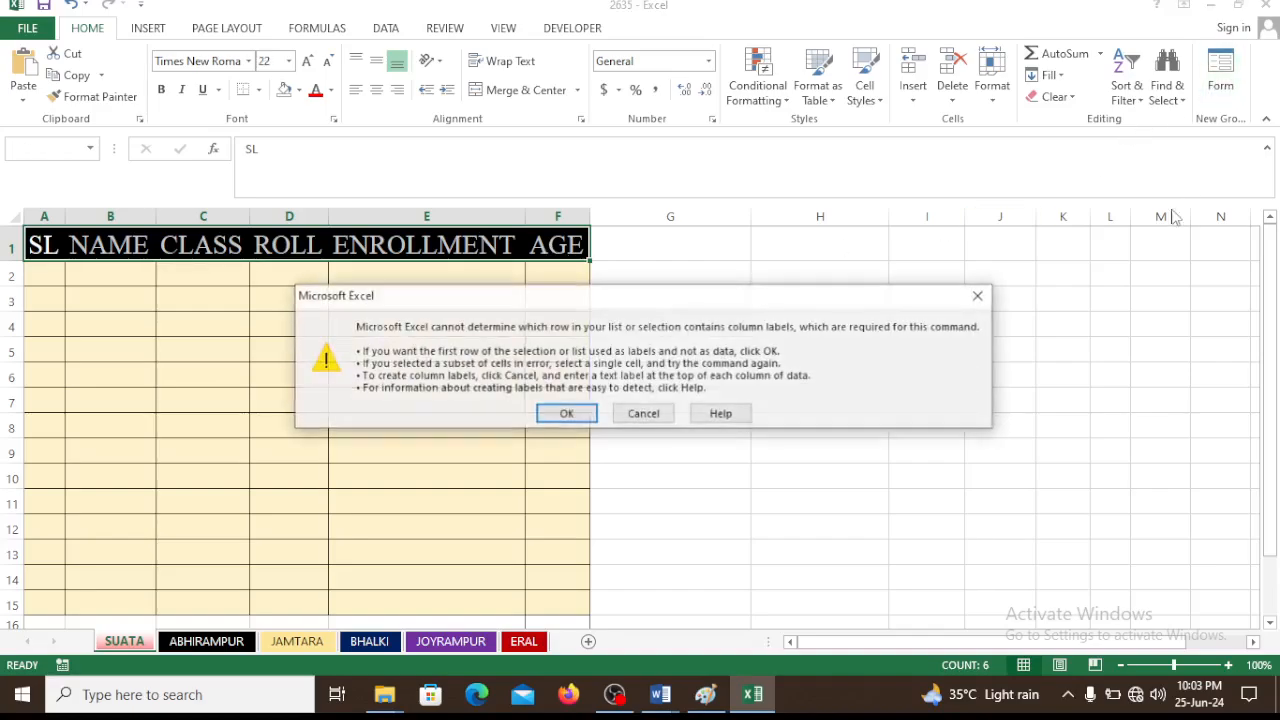
{"action": "left_click", "coordinate": [566, 414]}
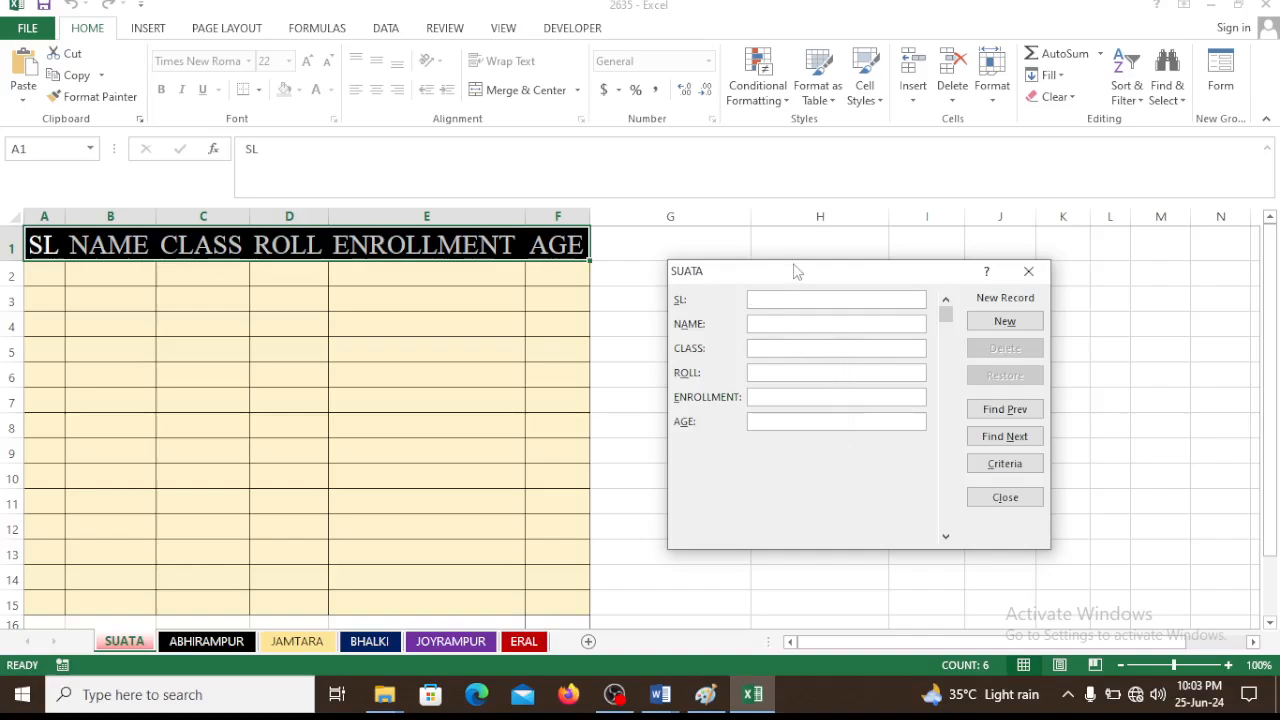
Add a form record with SL 1, the student's name, class v, roll 7, the enrollment number and age 15, and close the form
{"action": "type", "text": "1"}
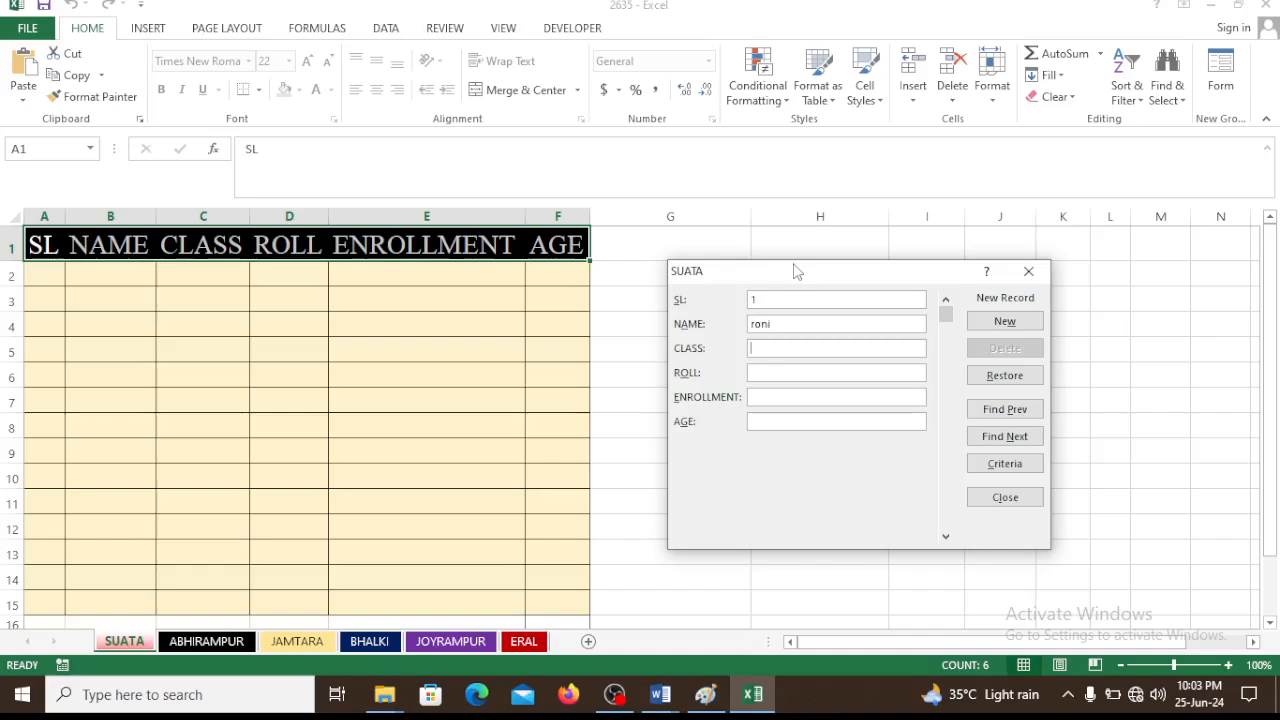
{"action": "key", "text": "Tab"}
{"action": "key", "text": "Tab"}
{"action": "key", "text": "Return"}
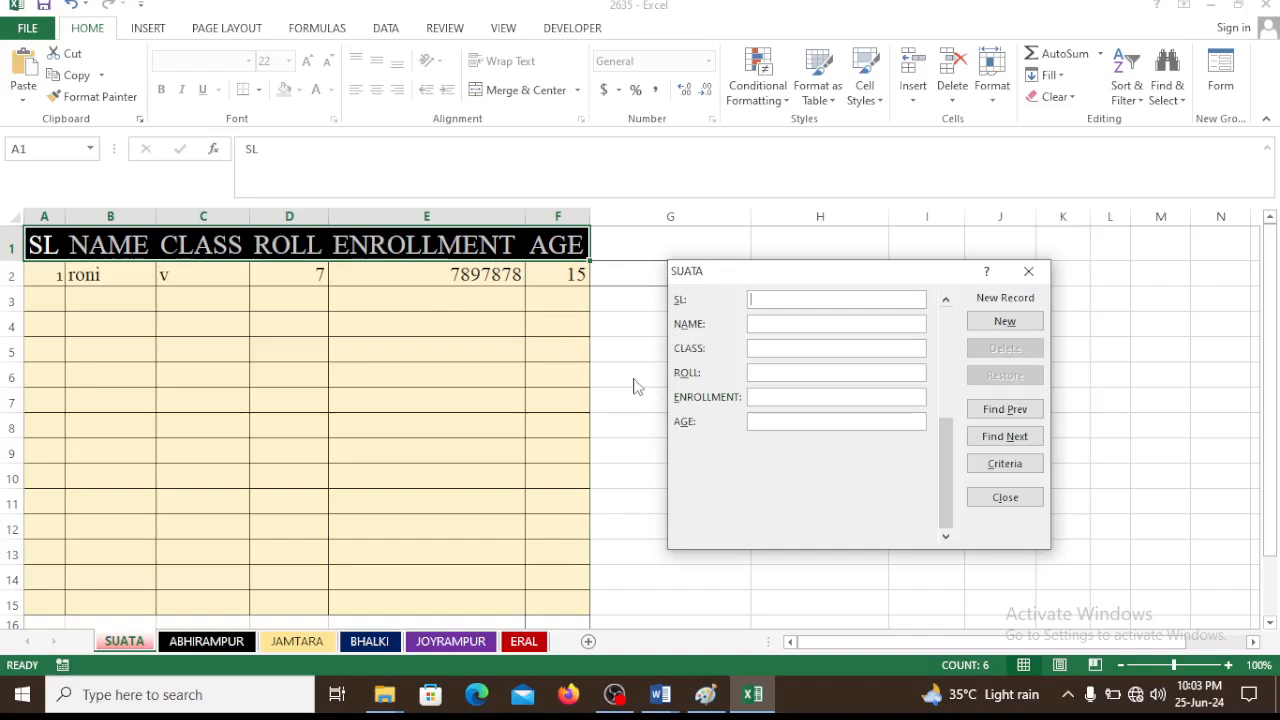
{"action": "left_click", "coordinate": [1028, 271]}
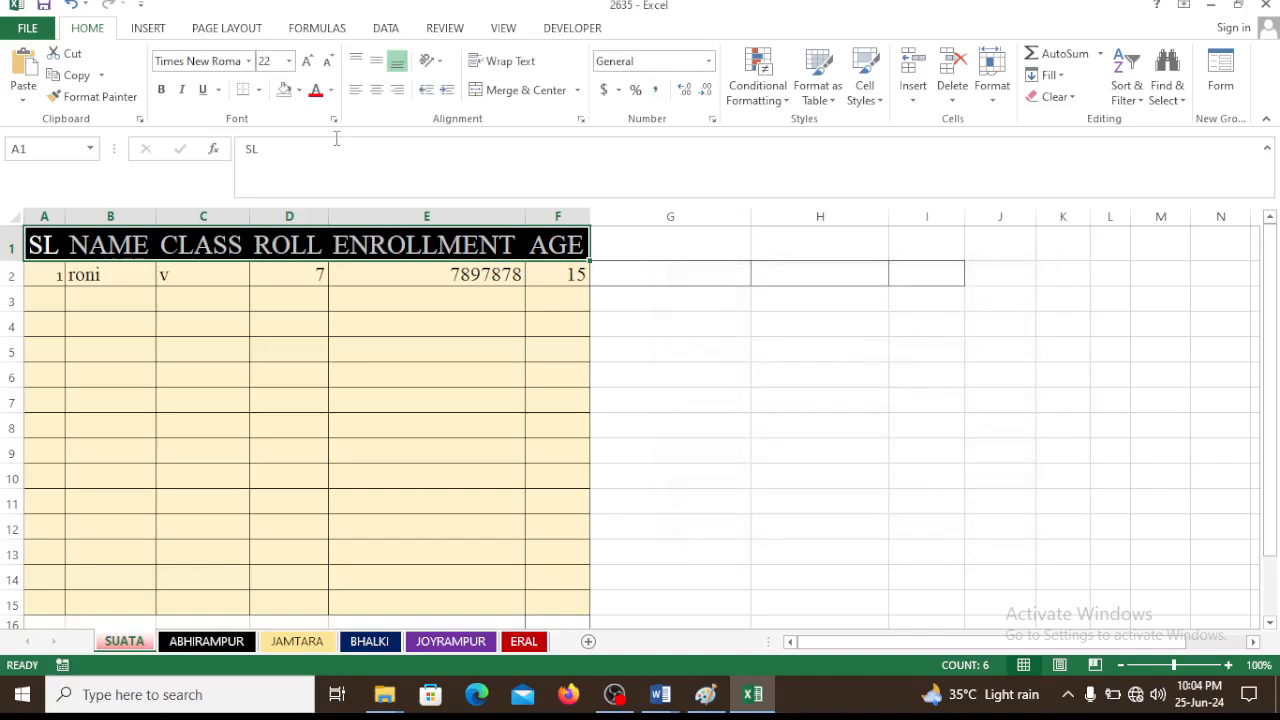
Remove New Group (Custom) from the Home tab in the ribbon customization options and apply the change
{"action": "left_click", "coordinate": [20, 30]}
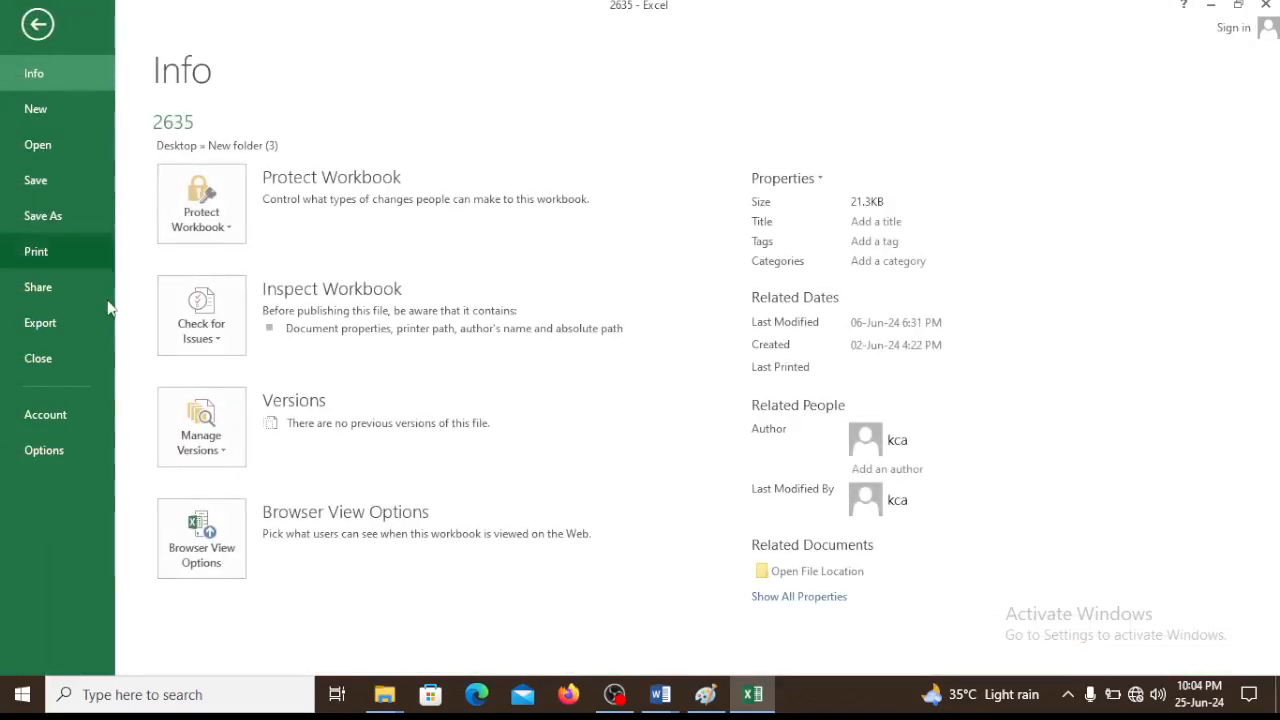
{"action": "left_click", "coordinate": [37, 459]}
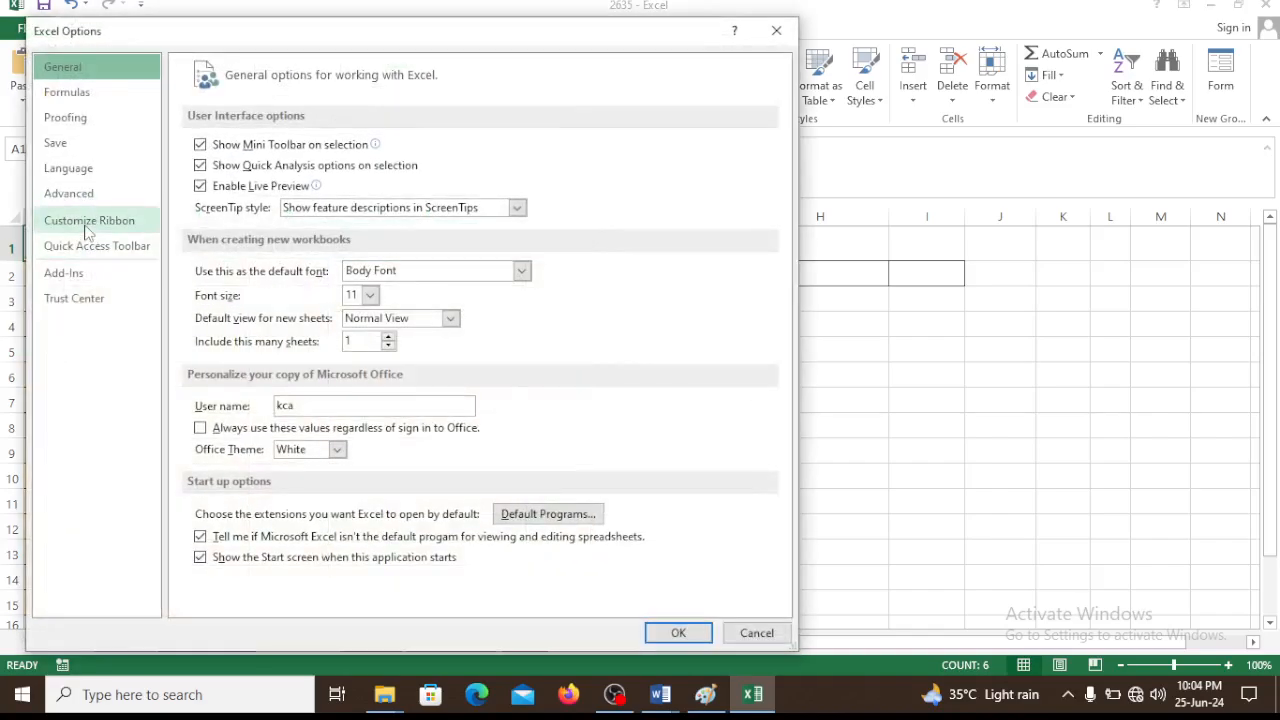
{"action": "left_click", "coordinate": [82, 221]}
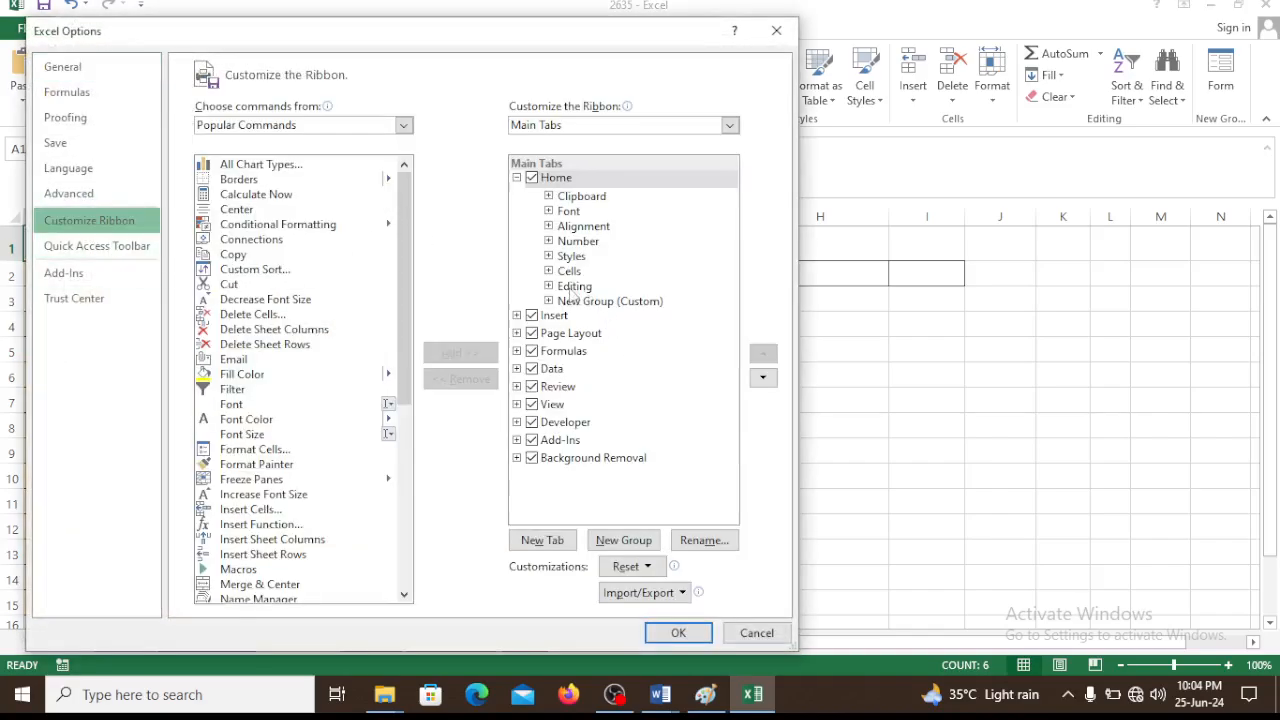
{"action": "left_click", "coordinate": [566, 303]}
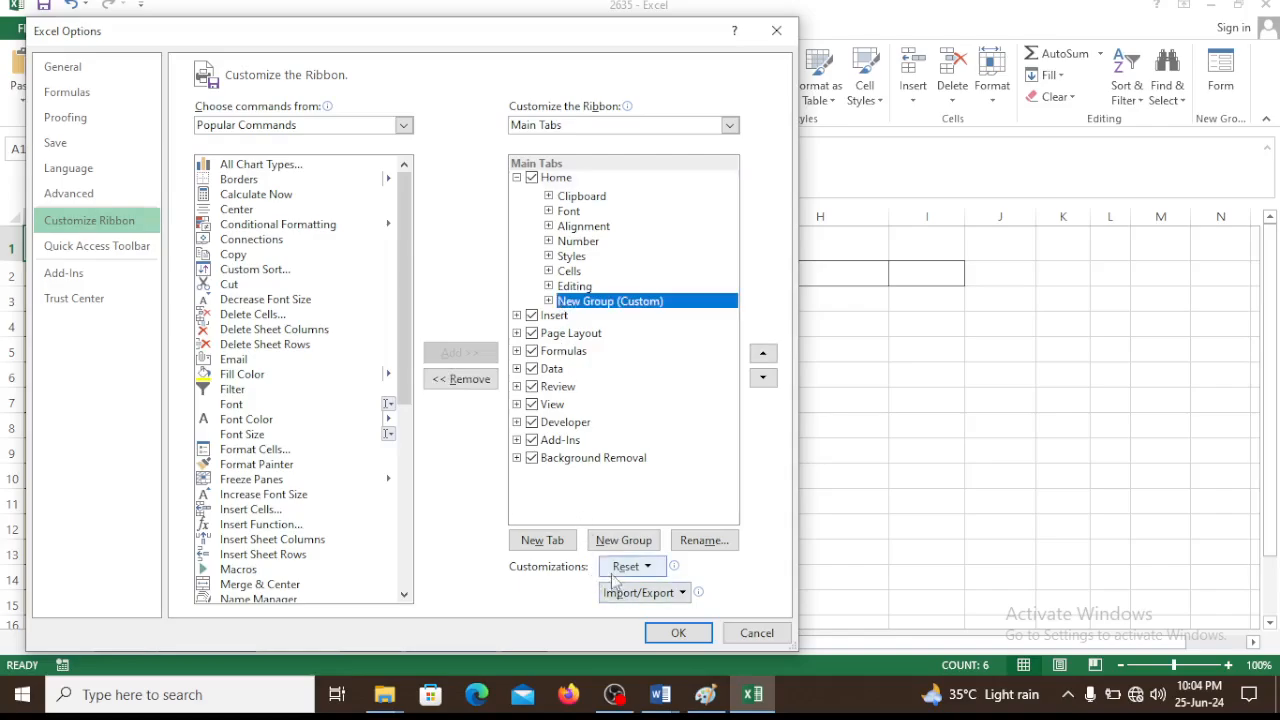
{"action": "left_click", "coordinate": [452, 379]}
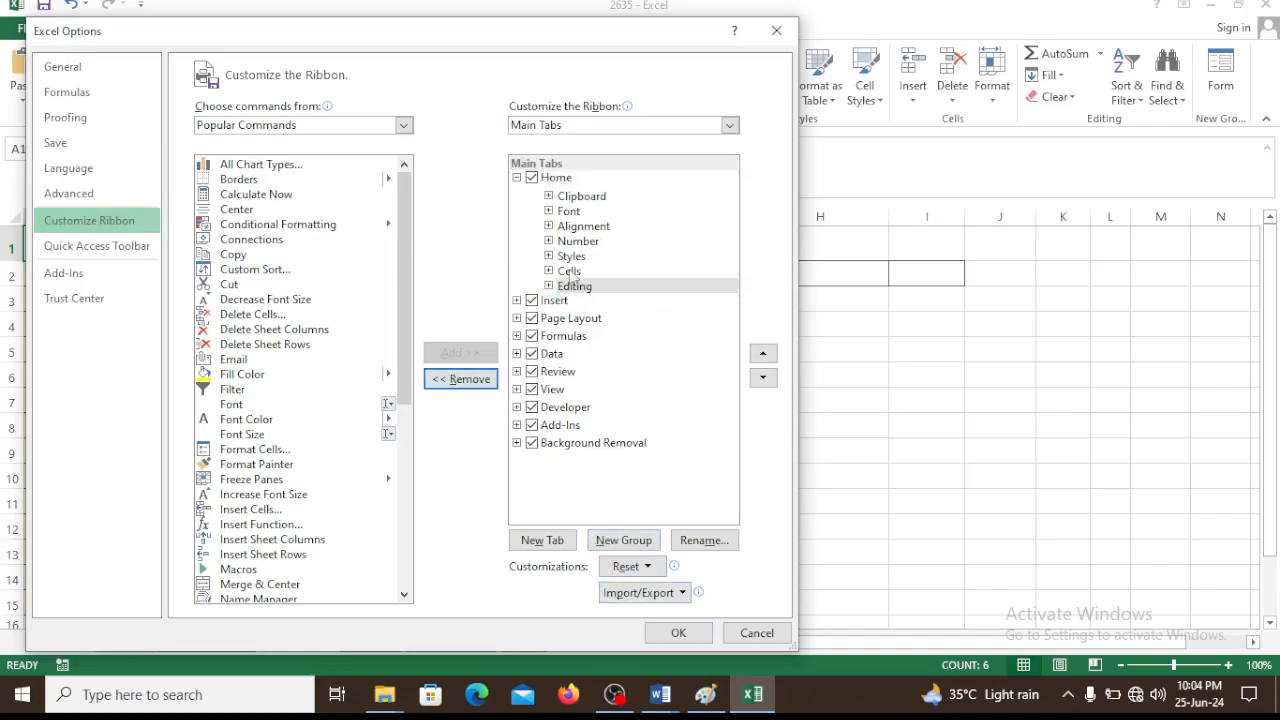
{"action": "left_click", "coordinate": [678, 633]}
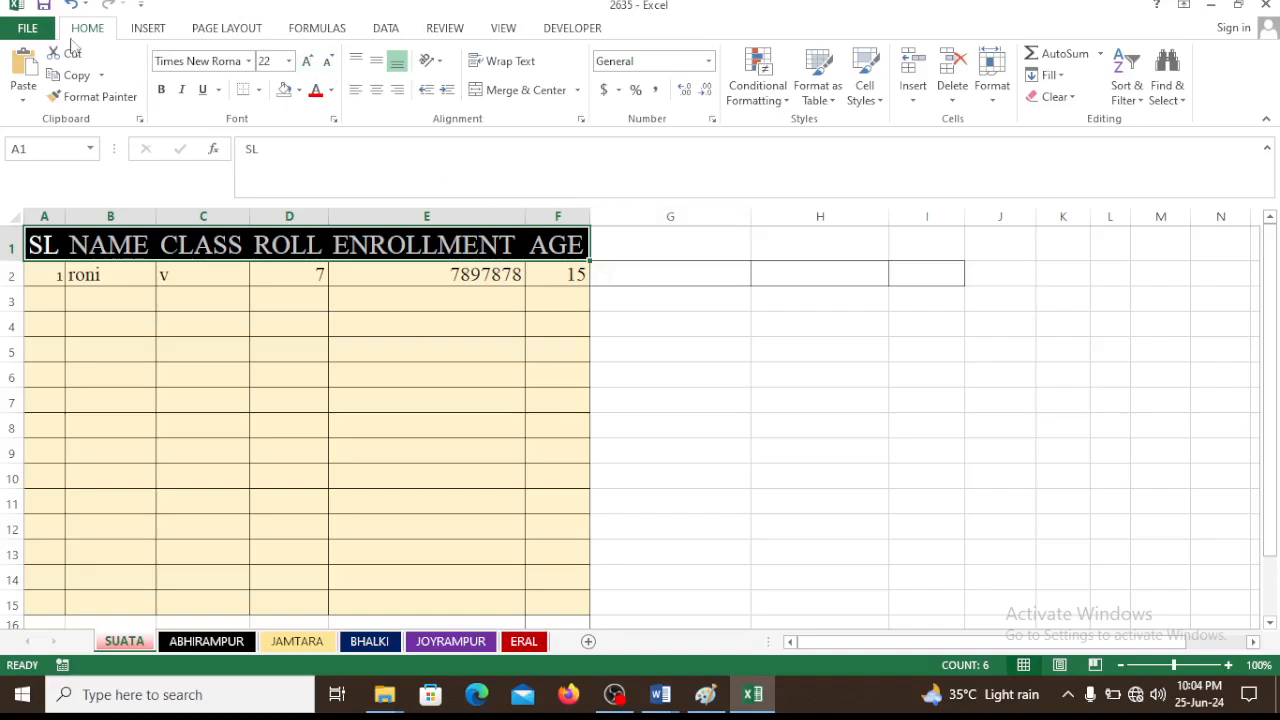
Open the ribbon customization options, list All Commands and select the Form command
{"action": "left_click", "coordinate": [28, 28]}
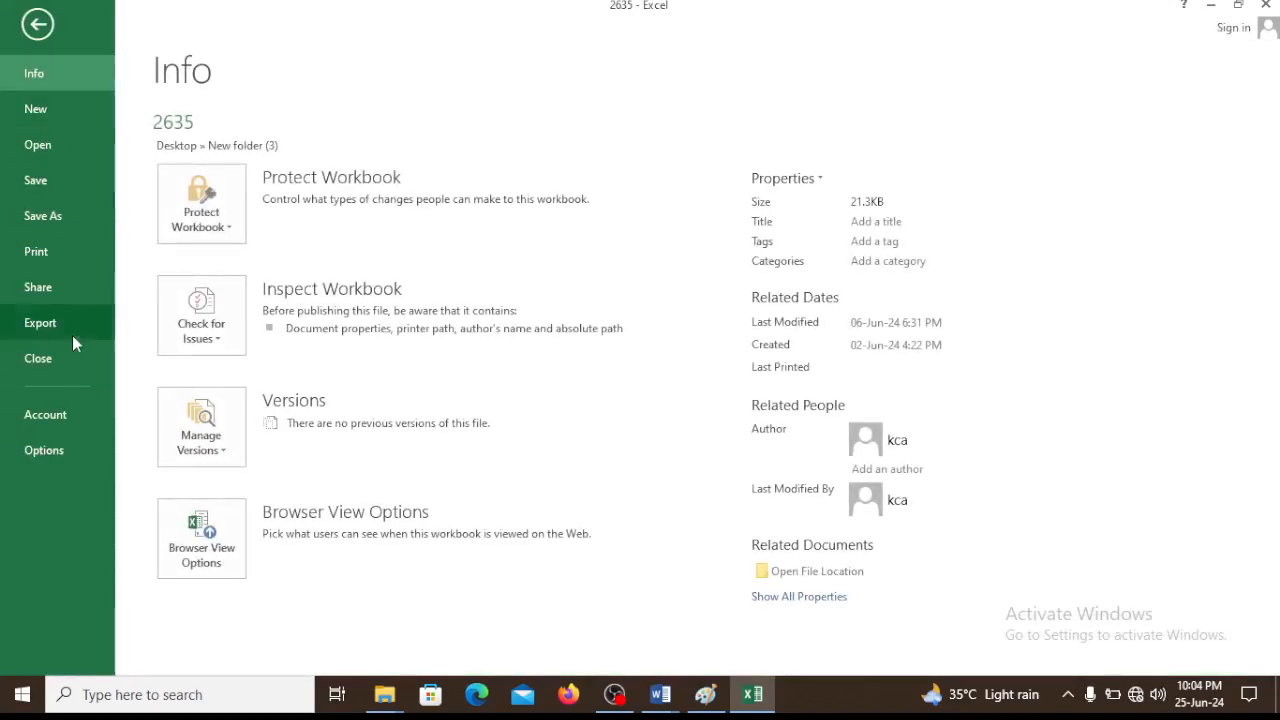
{"action": "left_click", "coordinate": [55, 456]}
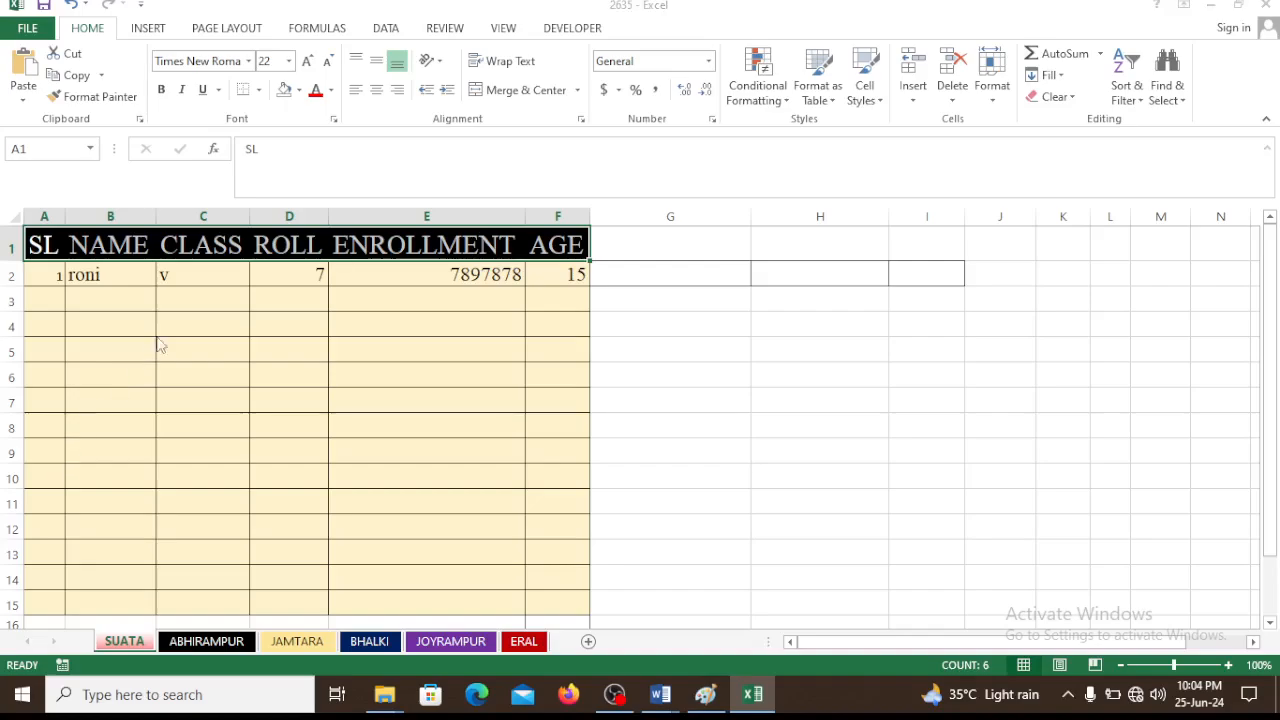
{"action": "left_click", "coordinate": [88, 222]}
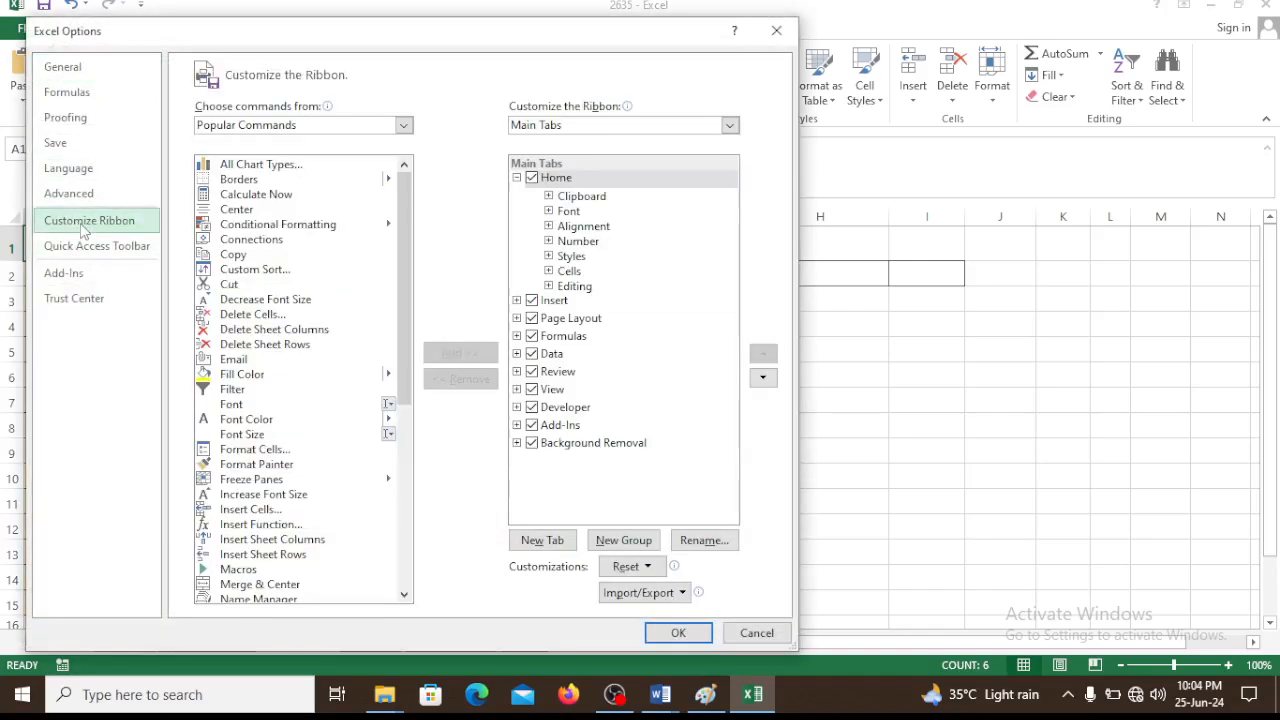
{"action": "left_click", "coordinate": [356, 127]}
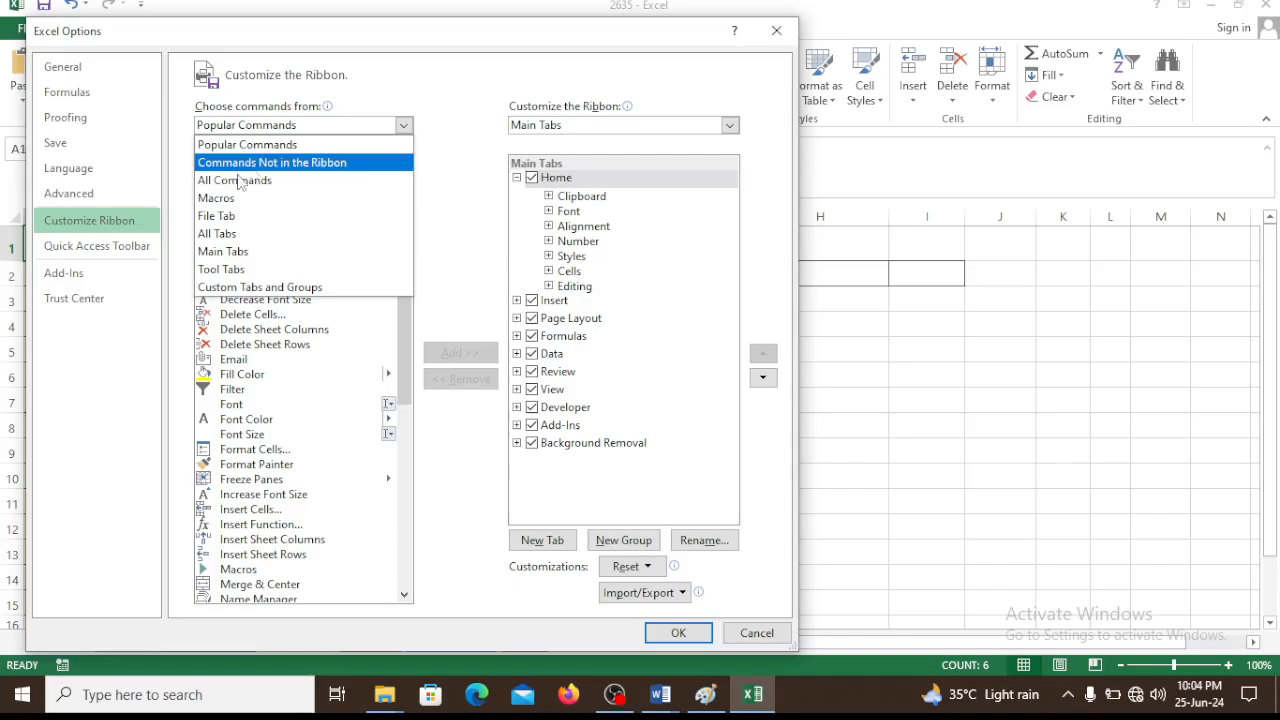
{"action": "left_click", "coordinate": [224, 186]}
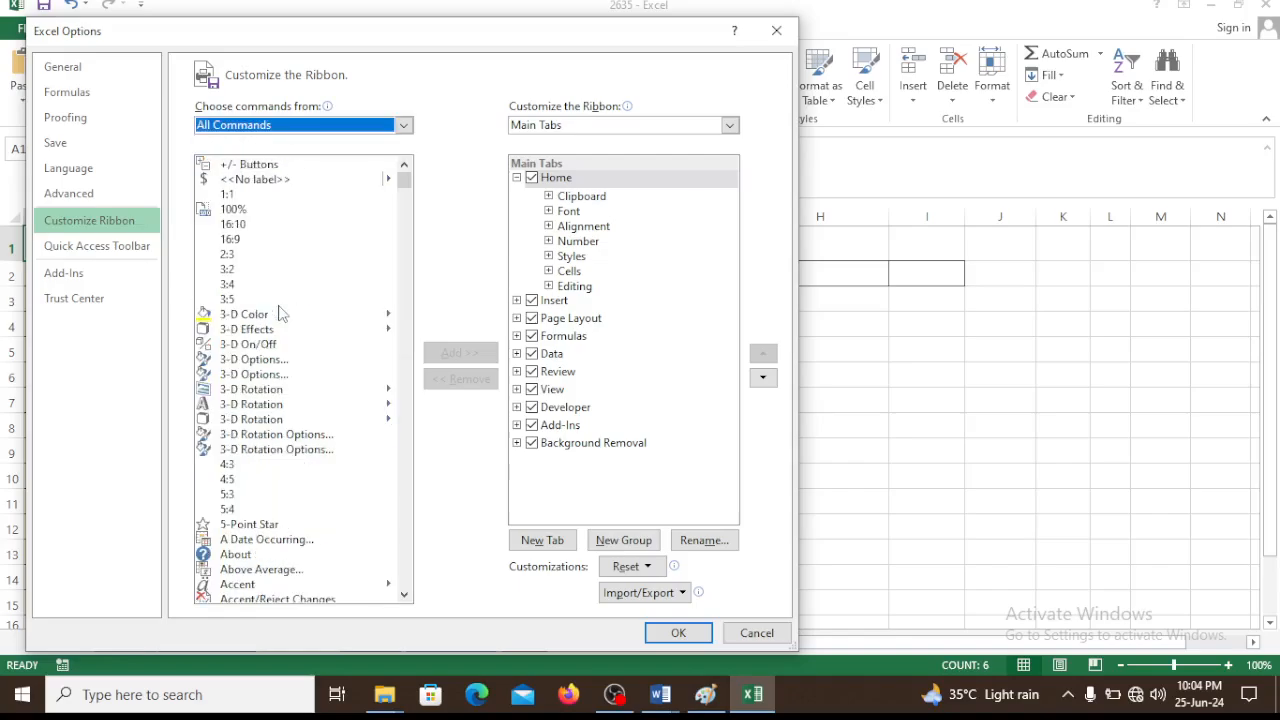
{"action": "scroll", "coordinate": [278, 312], "scroll_direction": "down", "scroll_amount": 12}
{"action": "scroll", "coordinate": [283, 300], "scroll_direction": "down", "scroll_amount": 20}
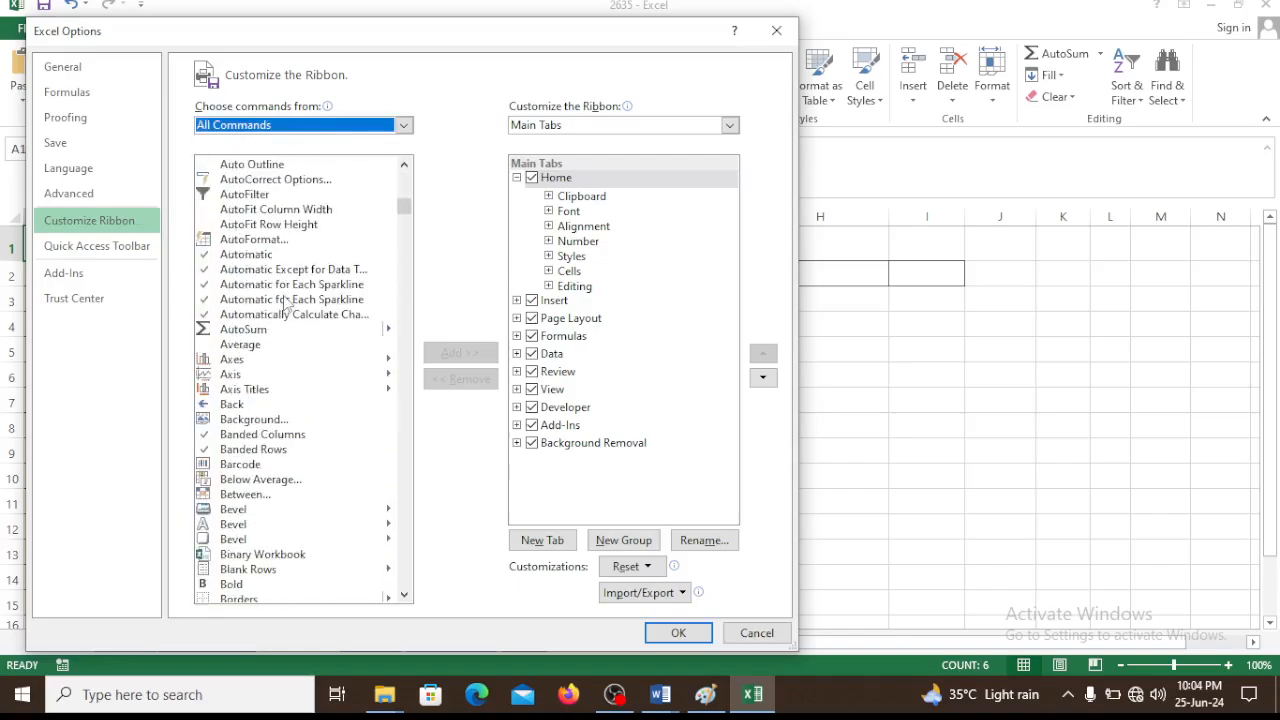
{"action": "scroll", "coordinate": [288, 318], "scroll_direction": "down", "scroll_amount": 3}
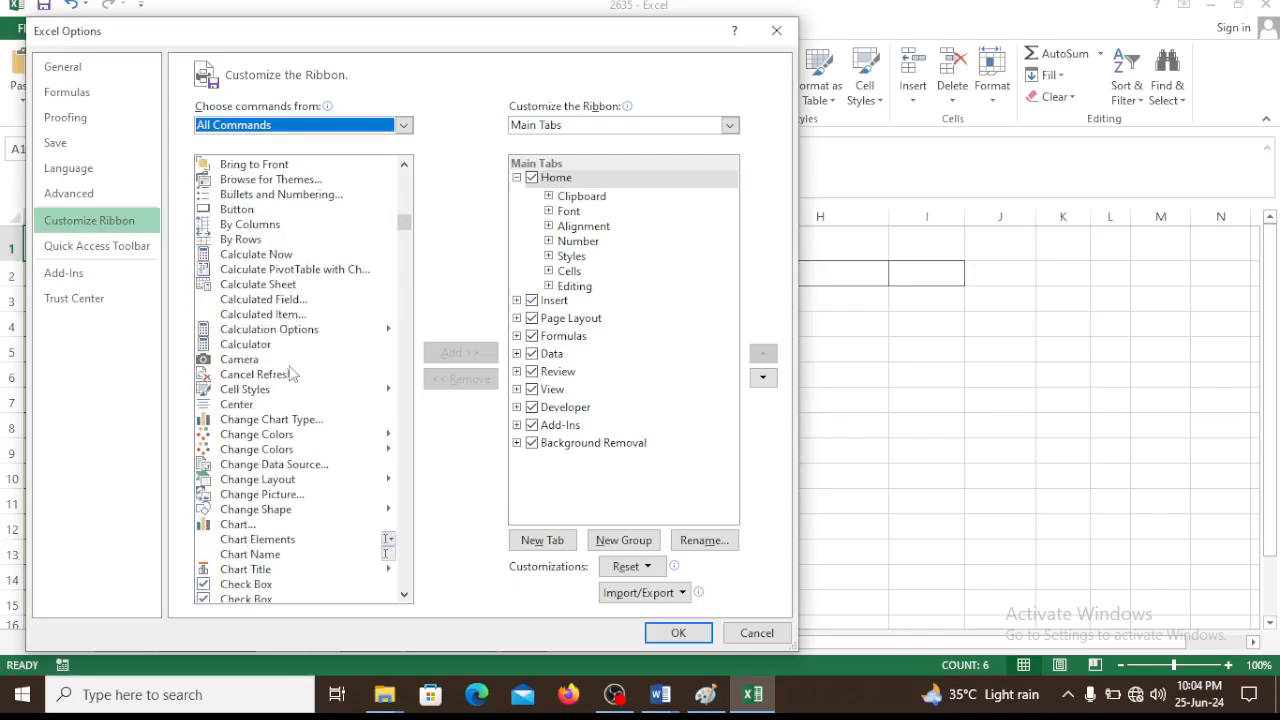
{"action": "scroll", "coordinate": [290, 380], "scroll_direction": "down", "scroll_amount": 15}
{"action": "scroll", "coordinate": [297, 408], "scroll_direction": "down", "scroll_amount": 20}
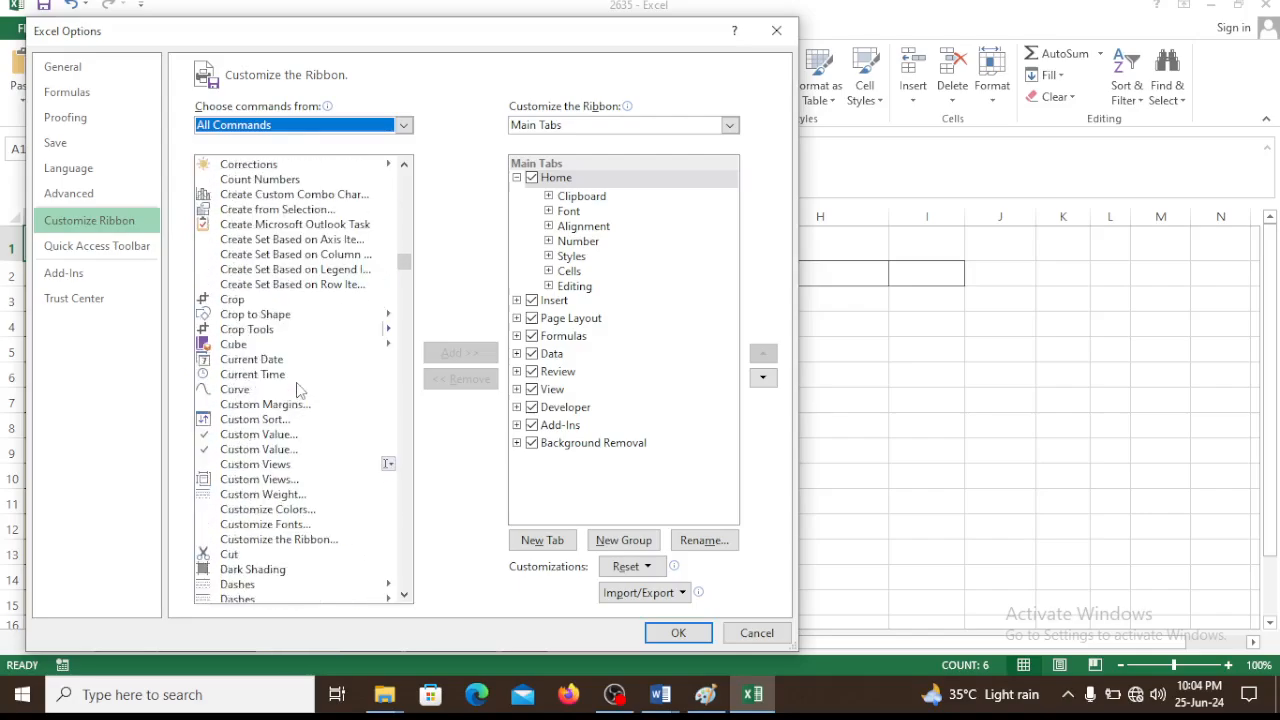
{"action": "scroll", "coordinate": [302, 420], "scroll_direction": "down", "scroll_amount": 20}
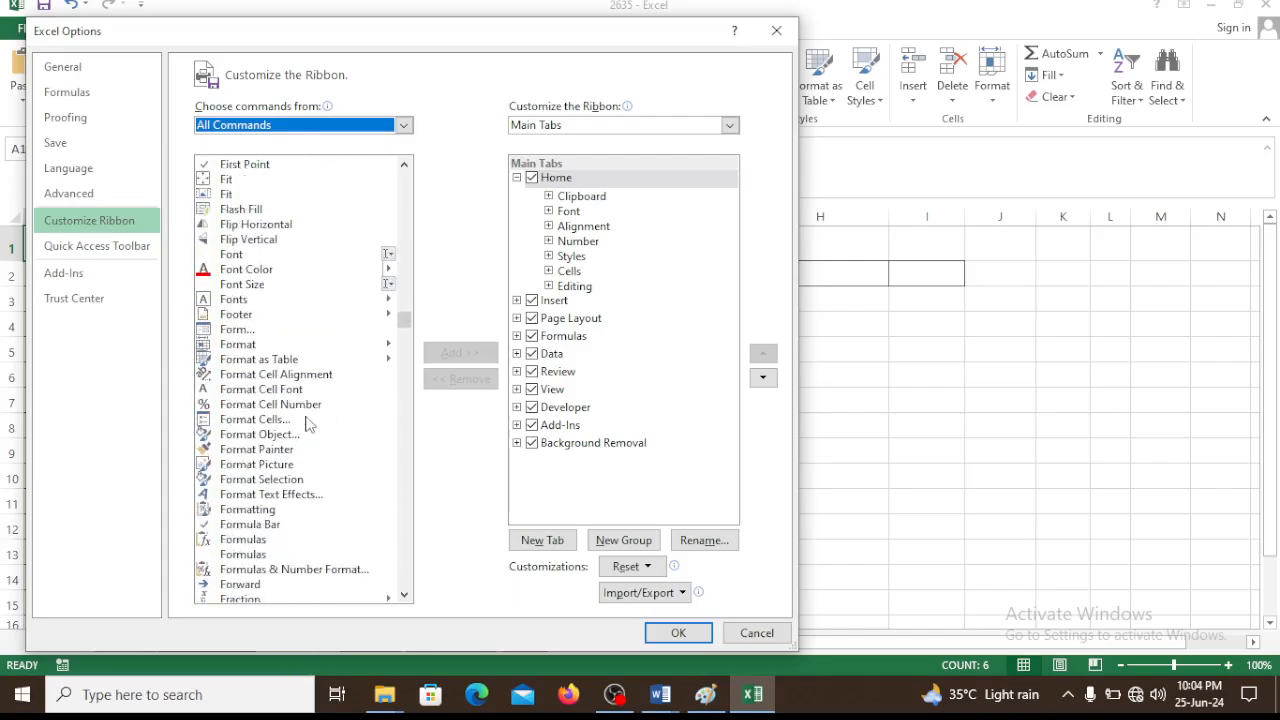
{"action": "left_click", "coordinate": [228, 334]}
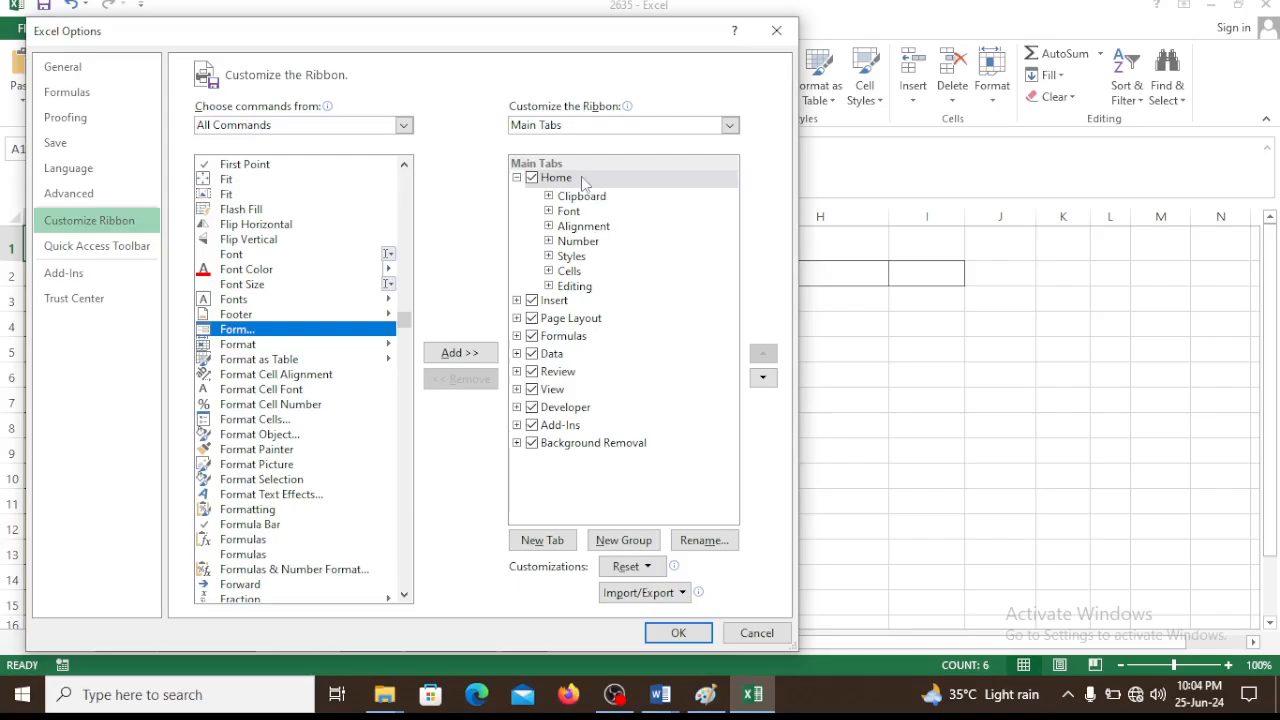
Create a new custom group after Editing on the Home tab, add the Form command to it and apply the change
{"action": "left_click", "coordinate": [628, 540]}
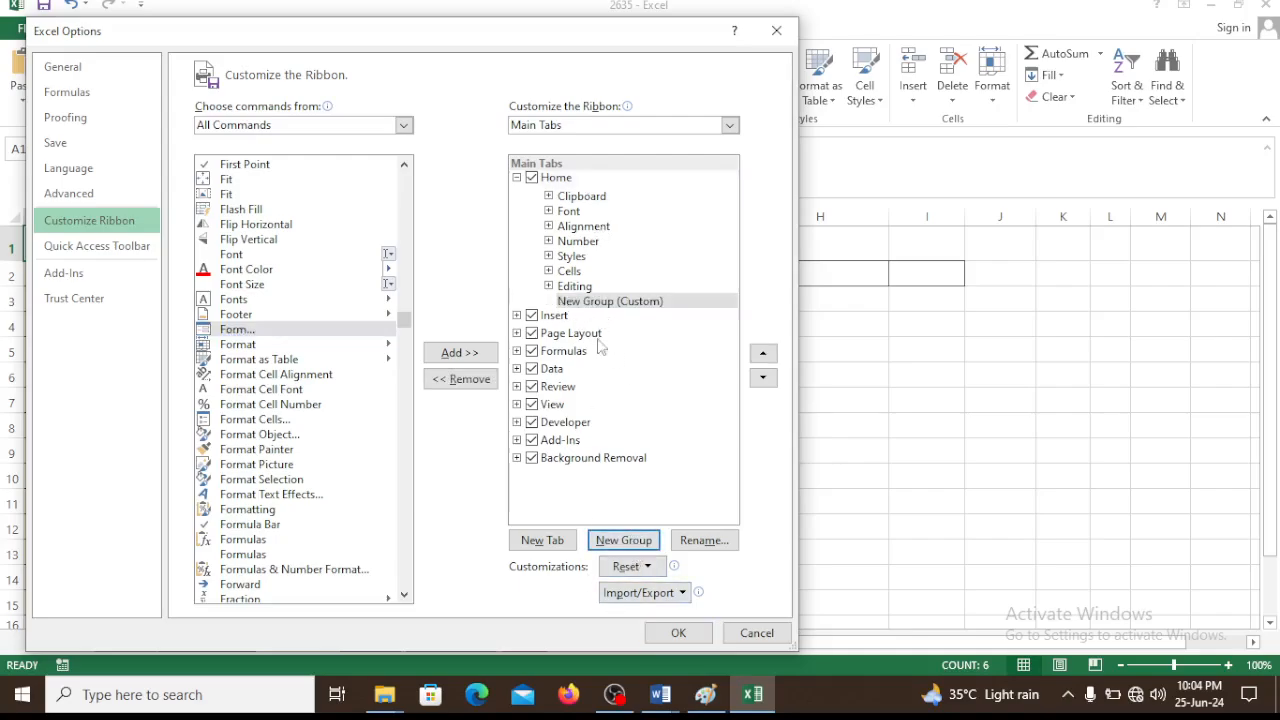
{"action": "left_click", "coordinate": [247, 333]}
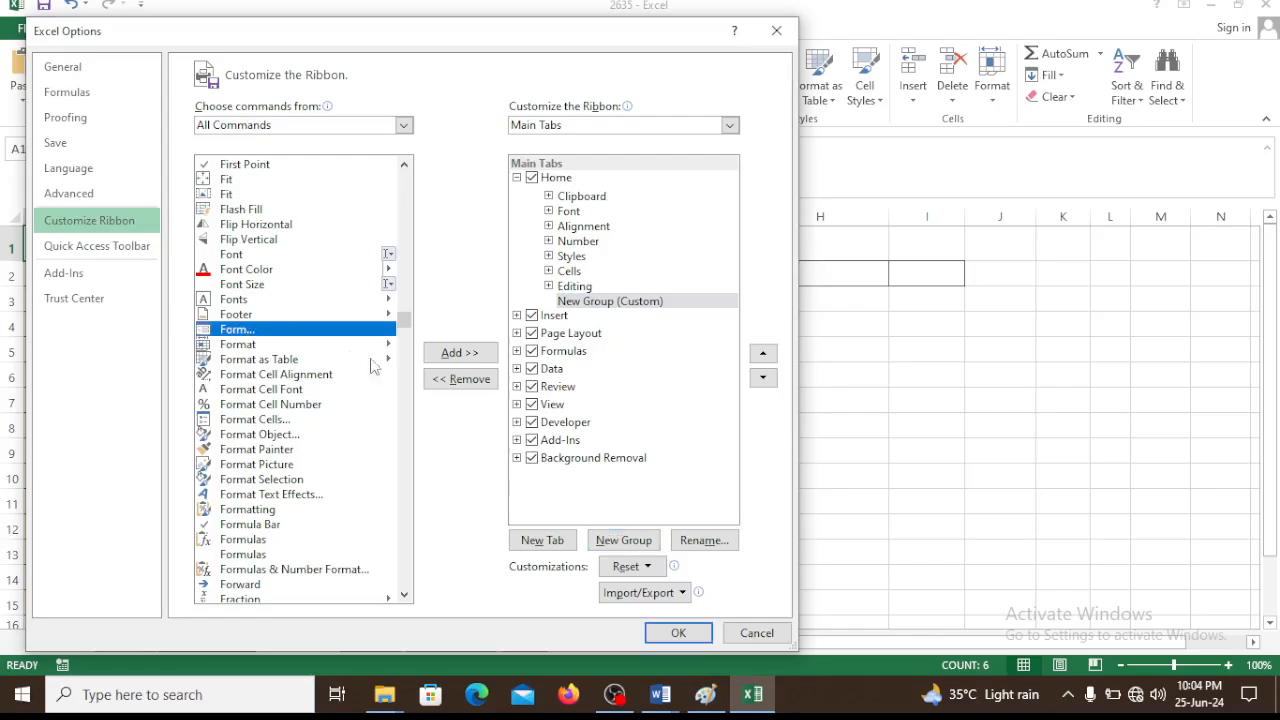
{"action": "left_click", "coordinate": [459, 352]}
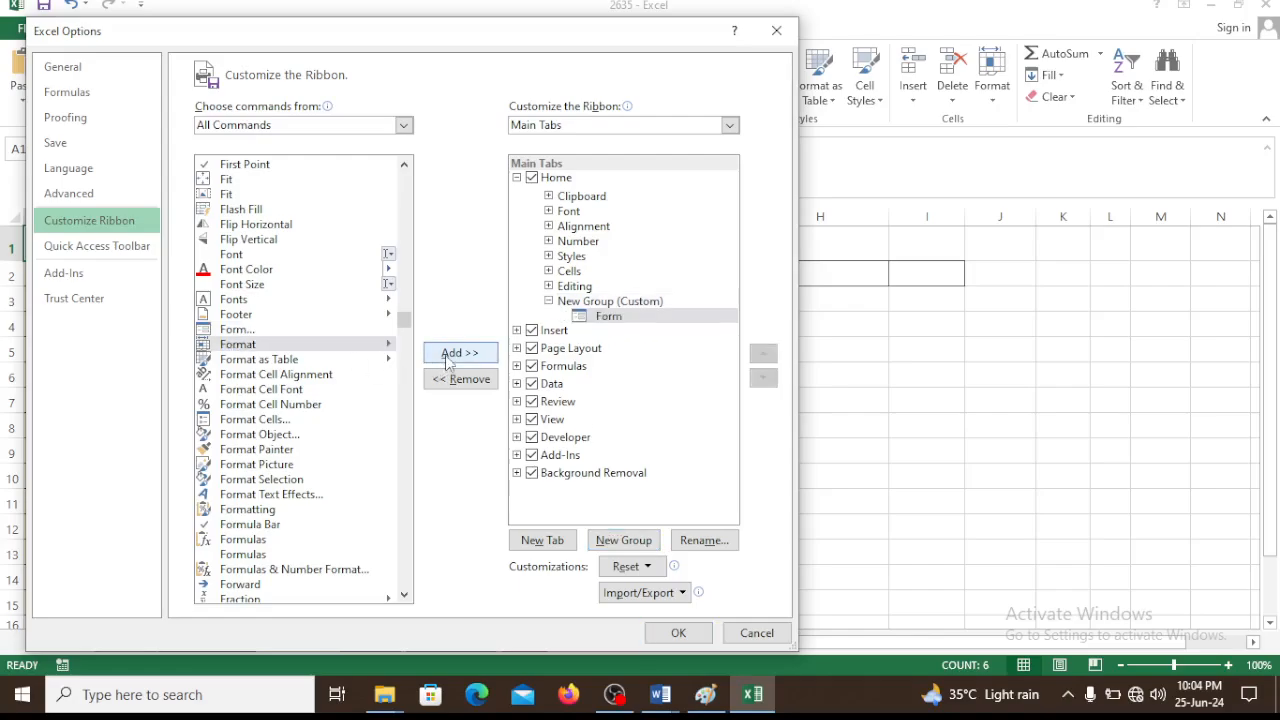
{"action": "left_click", "coordinate": [678, 632]}
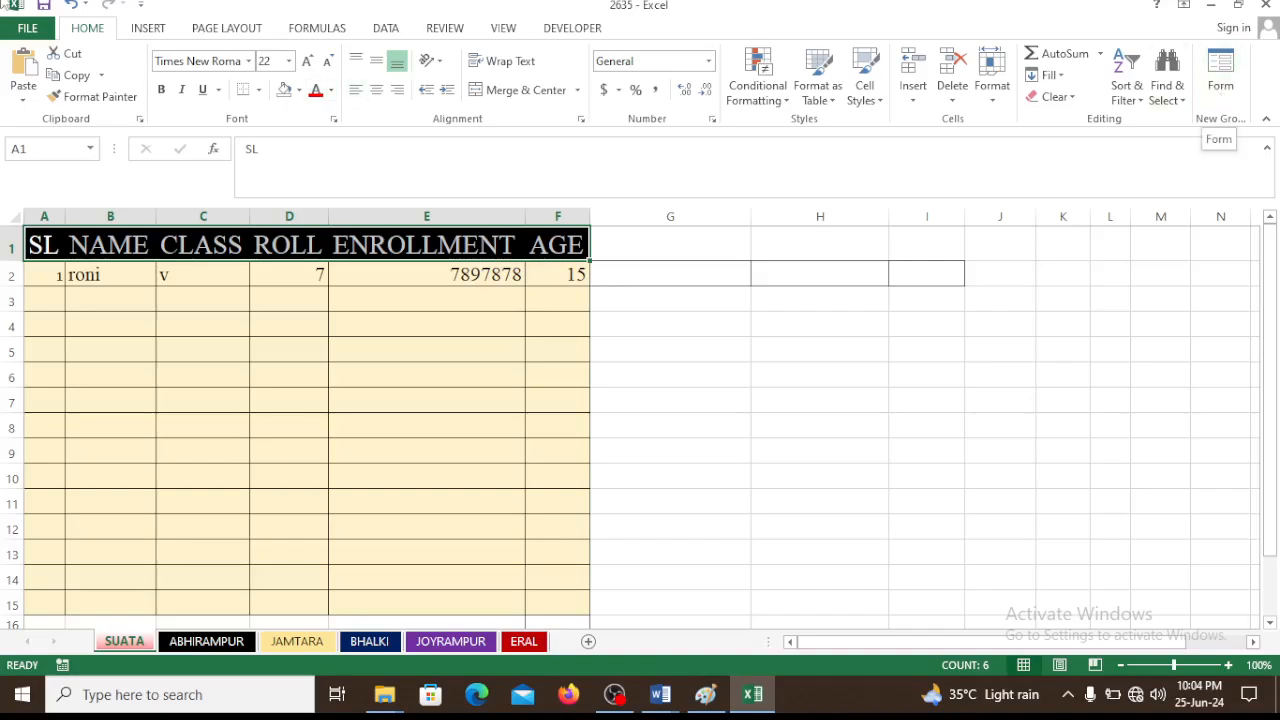
Remove the custom group holding the Form command from the Home tab in the ribbon customization options and apply the change
{"action": "left_click", "coordinate": [13, 32]}
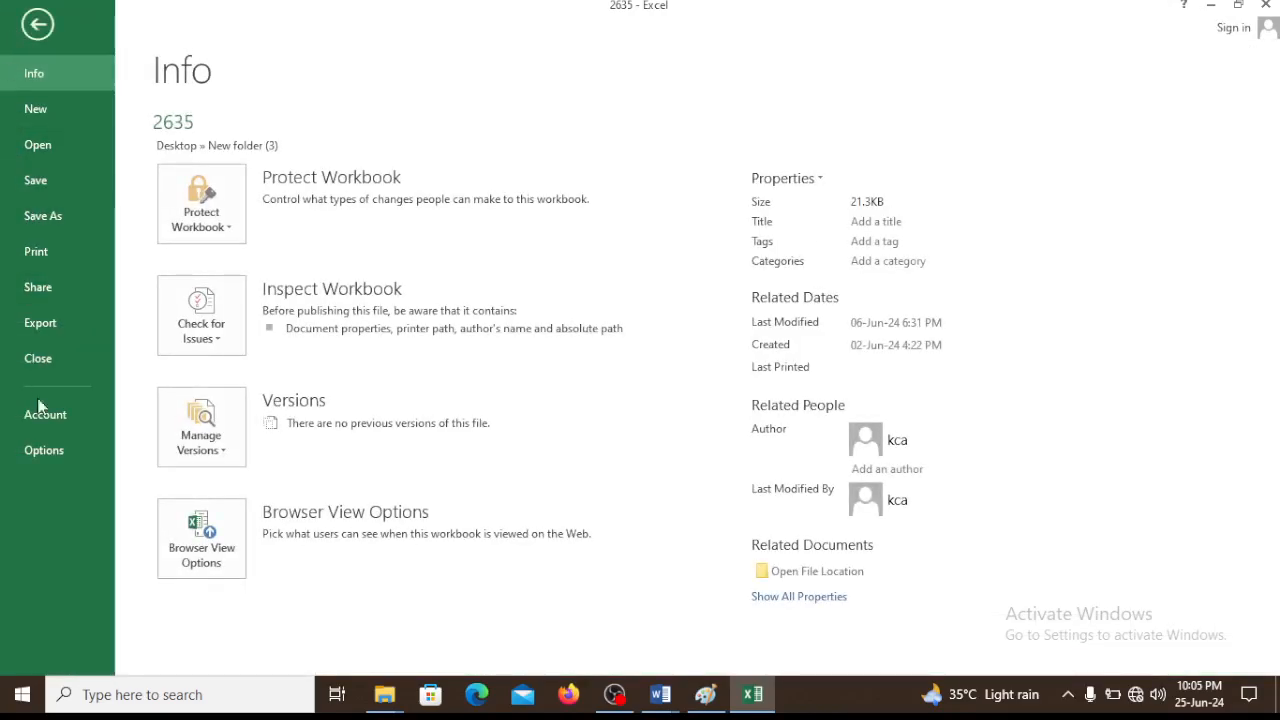
{"action": "left_click", "coordinate": [39, 453]}
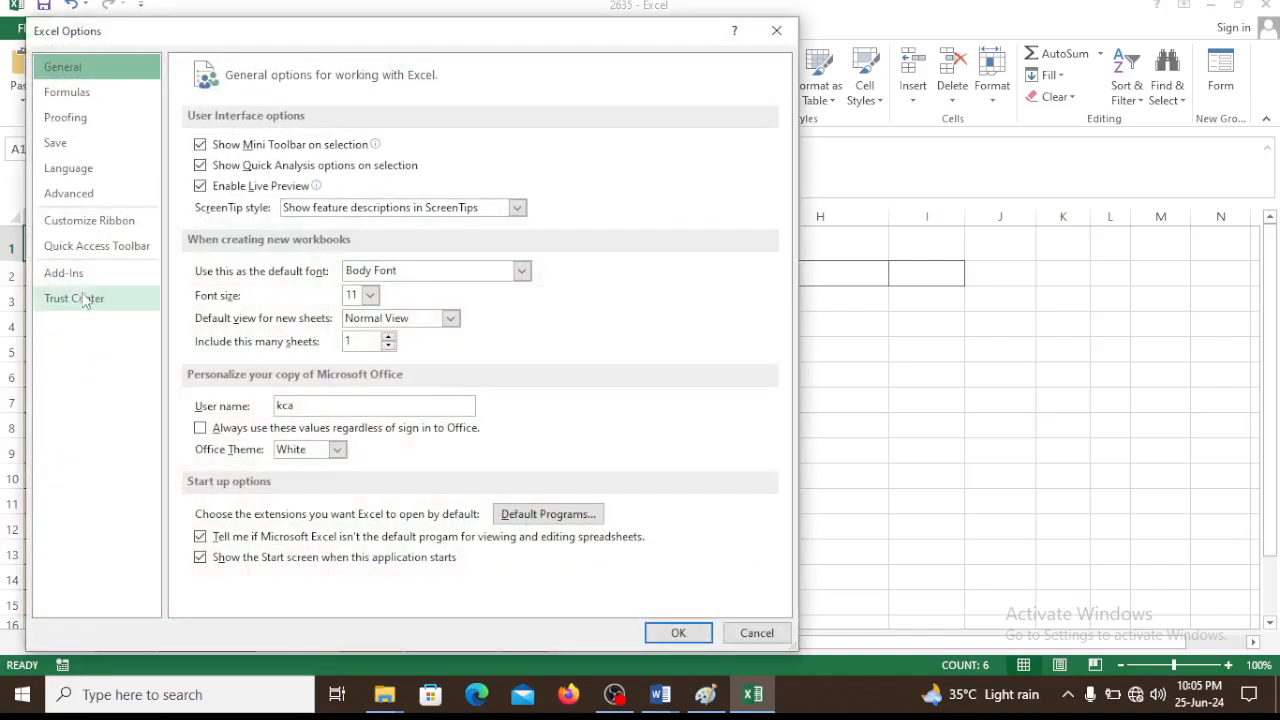
{"action": "left_click", "coordinate": [101, 232]}
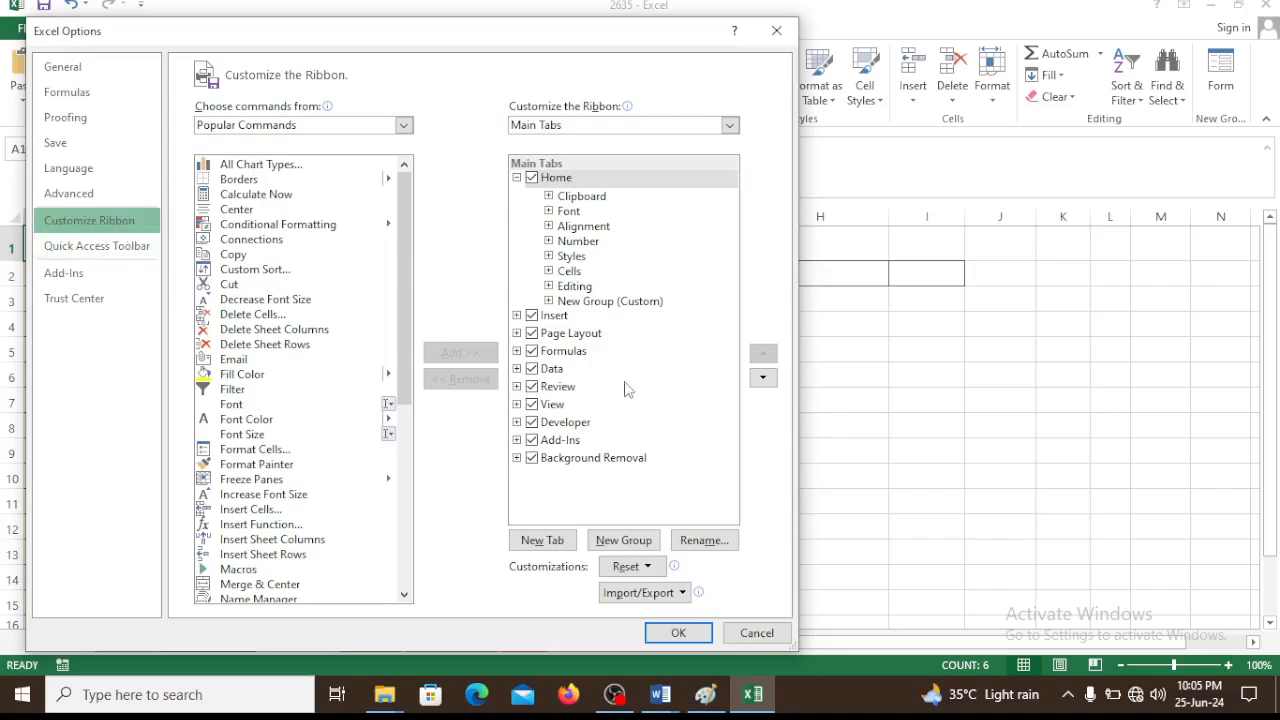
{"action": "left_click", "coordinate": [617, 301]}
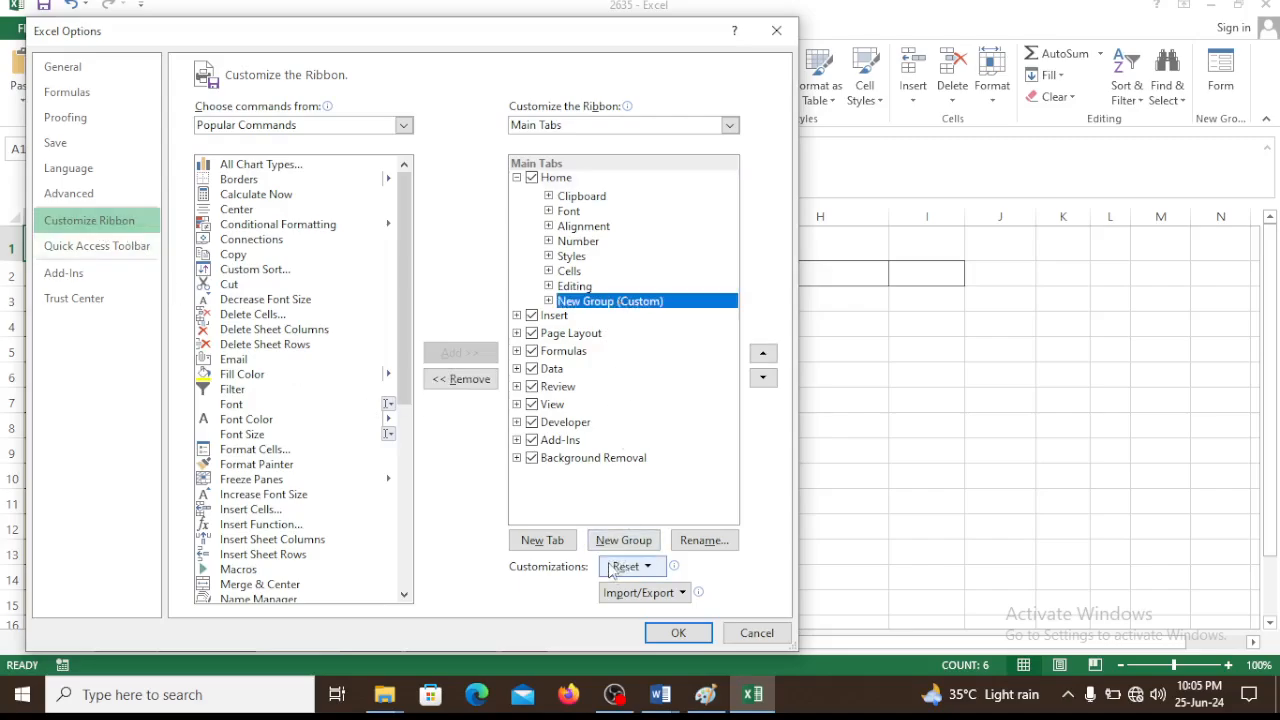
{"action": "left_click", "coordinate": [472, 379]}
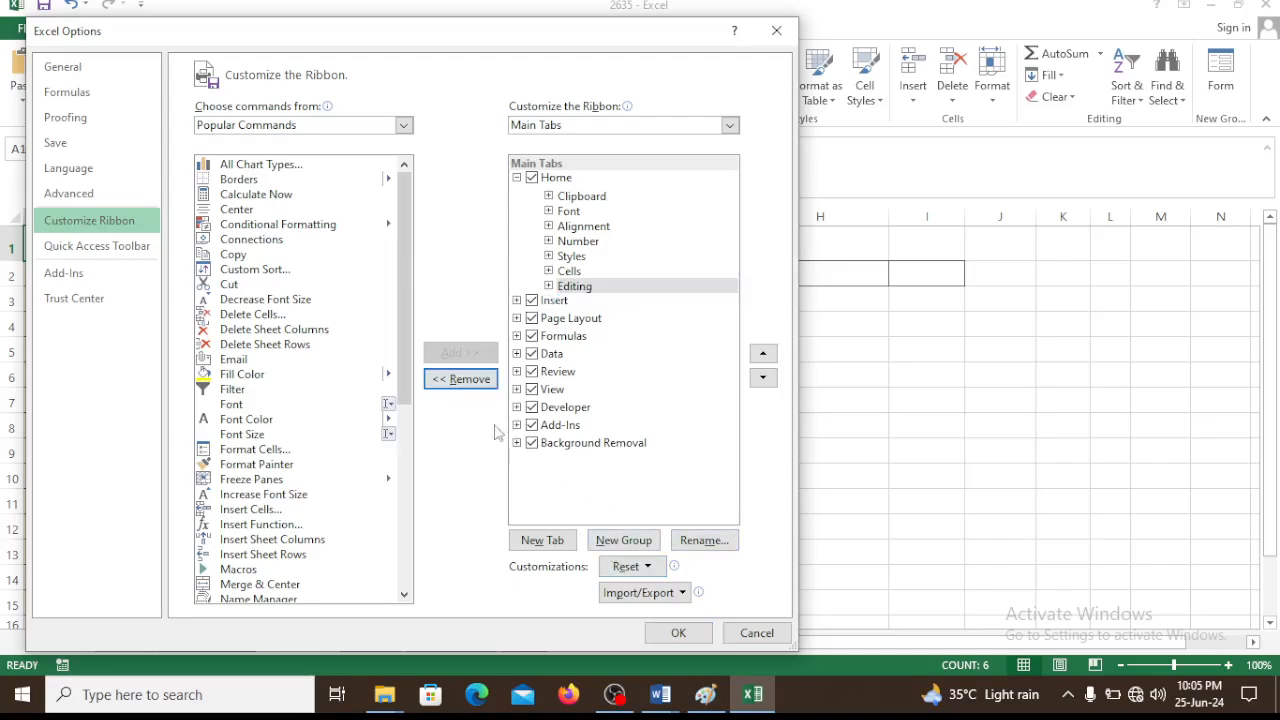
{"action": "left_click", "coordinate": [689, 636]}
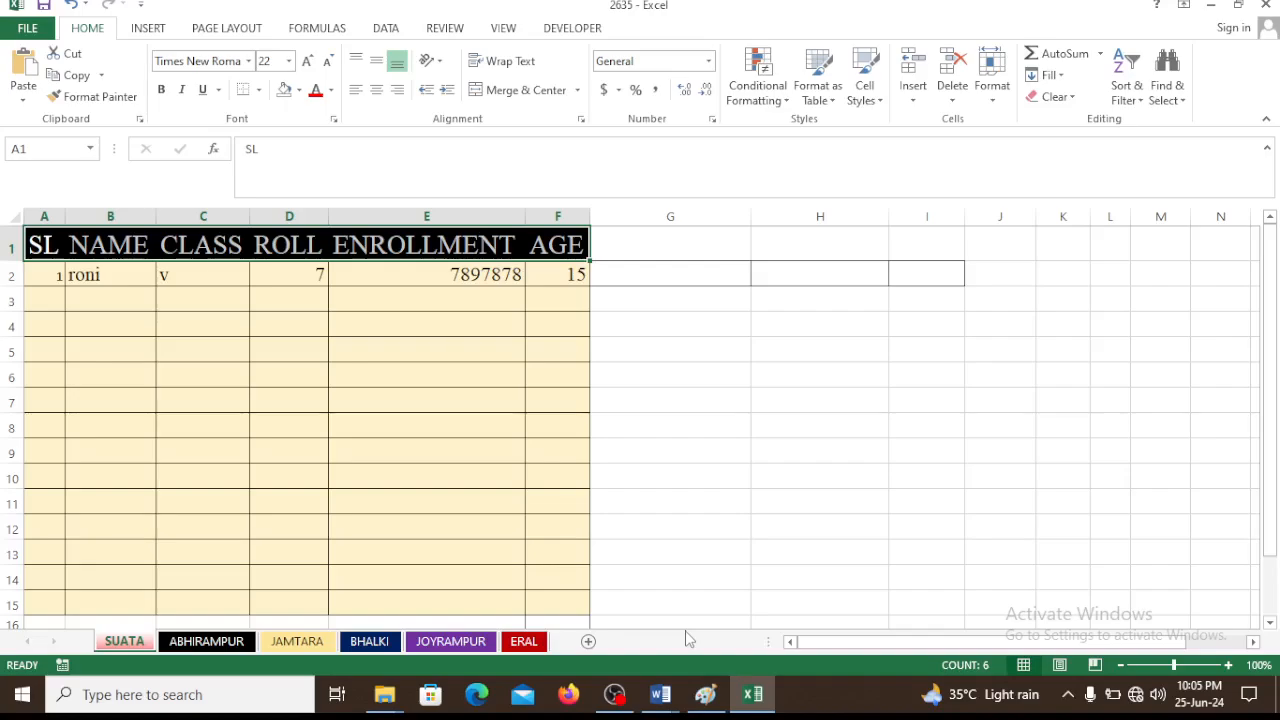
Try to open the data entry form from the empty cell H1 and dismiss the message
{"action": "left_click", "coordinate": [766, 233]}
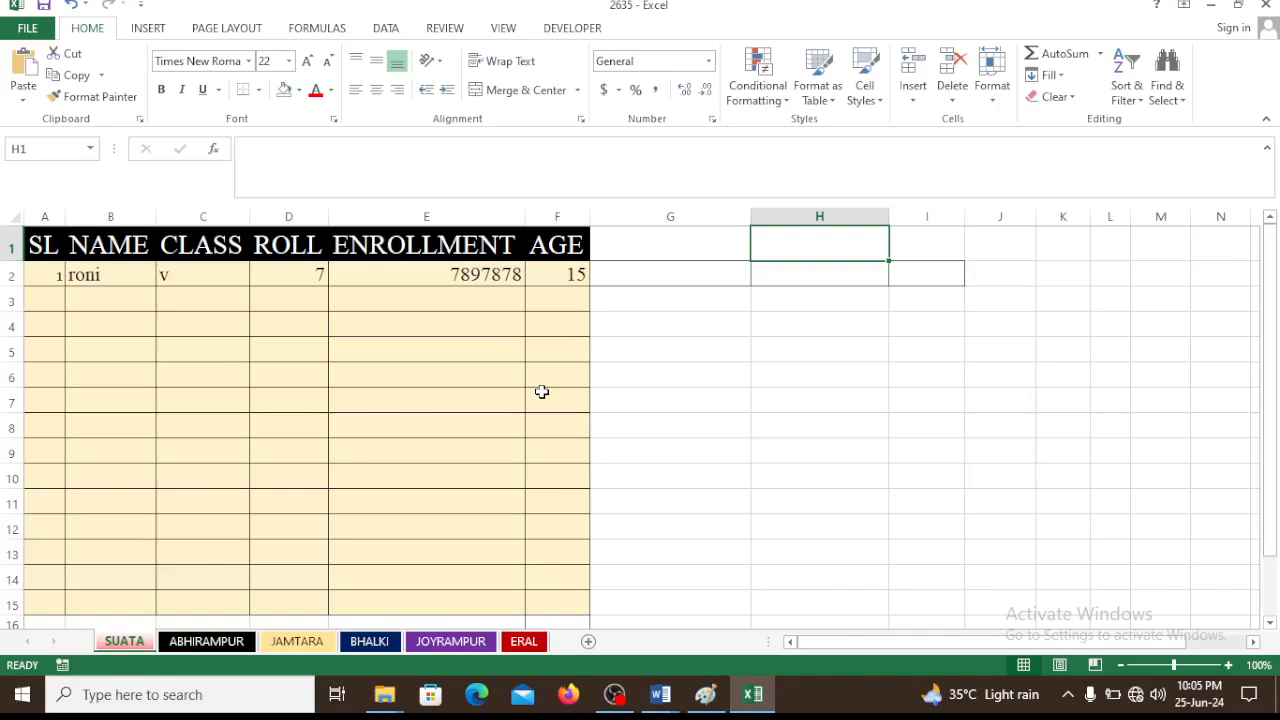
{"action": "key", "text": "alt"}
{"action": "key", "text": "d"}
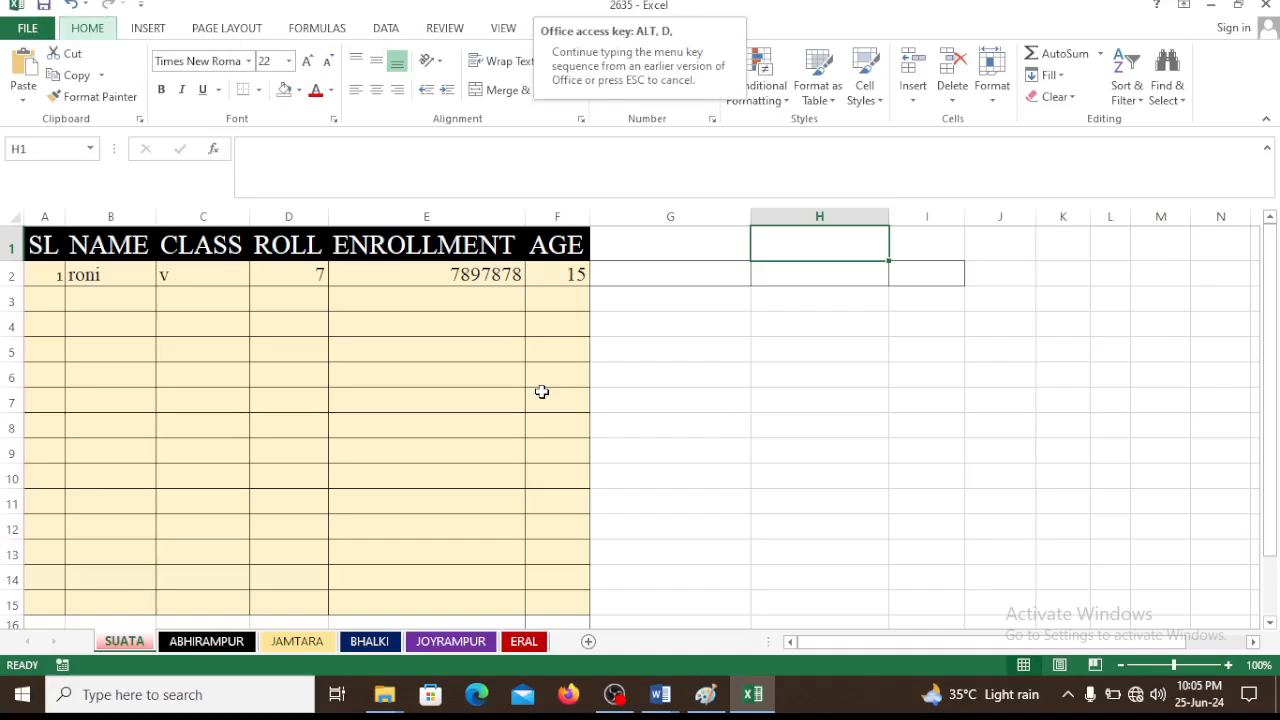
{"action": "key", "text": "o"}
{"action": "key", "text": "Return"}
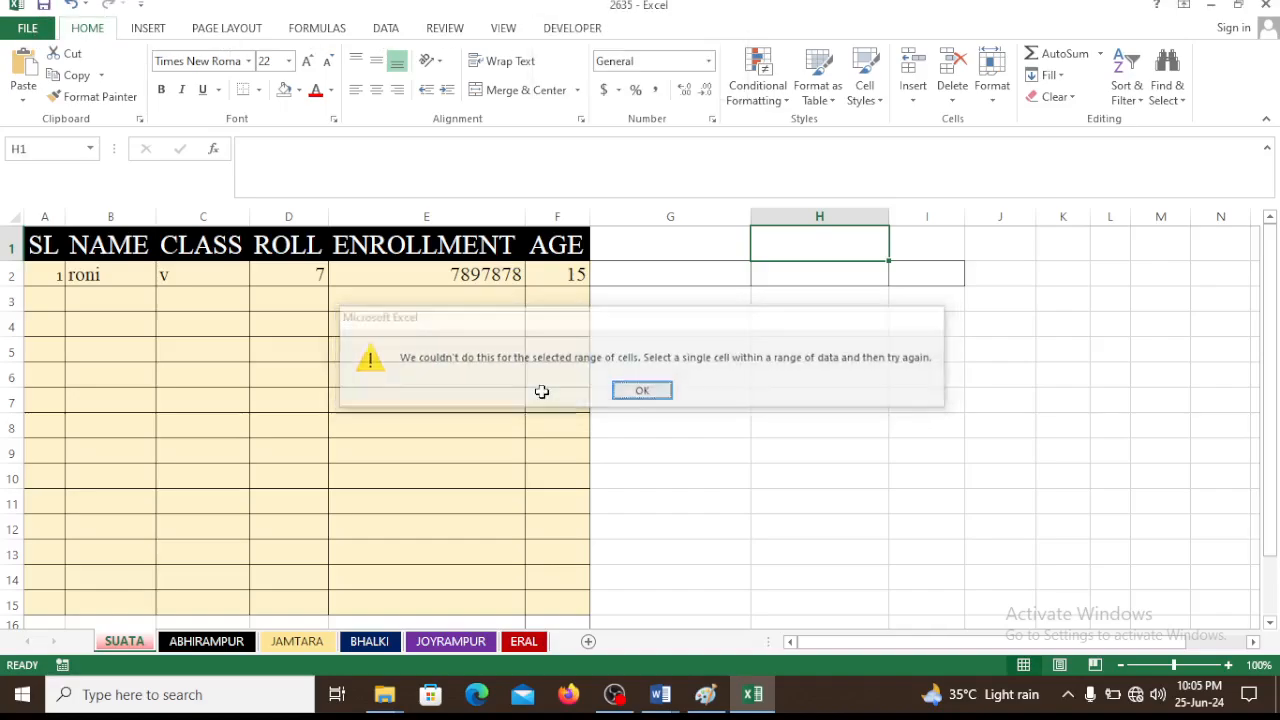
{"action": "left_click", "coordinate": [643, 420]}
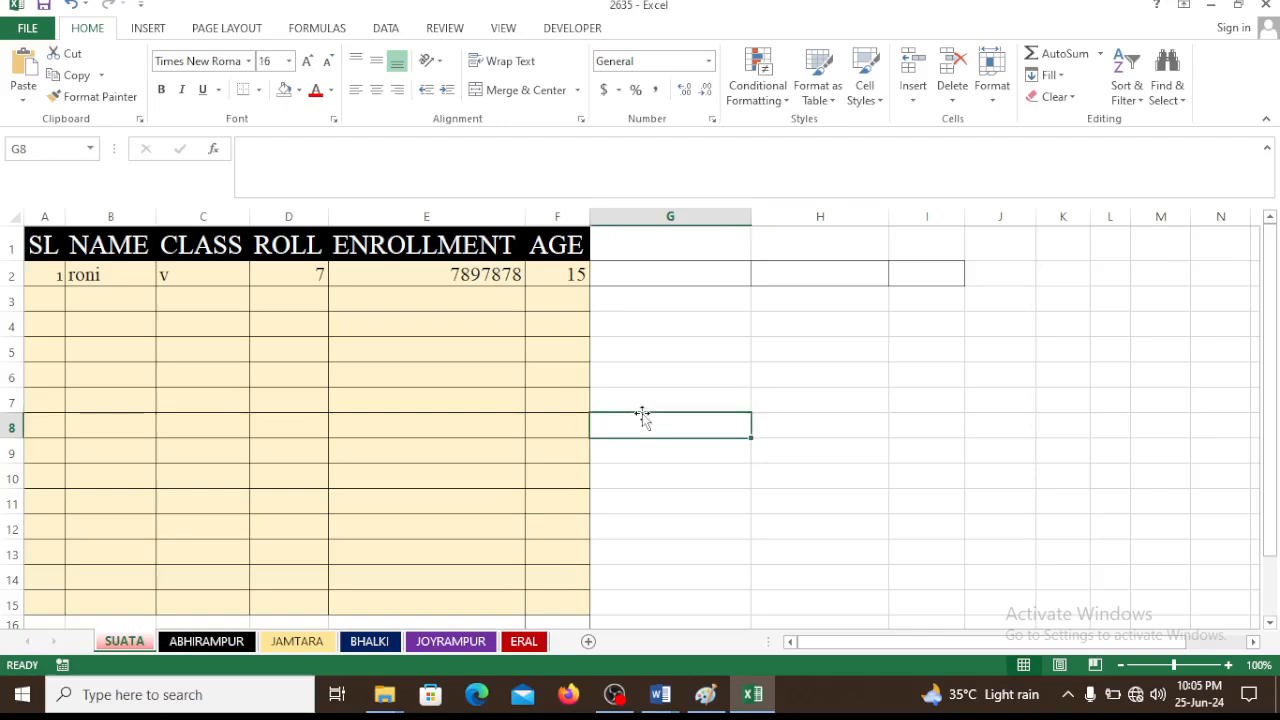
{"action": "key", "text": "alt"}
{"action": "key", "text": "d"}
{"action": "key", "text": "d"}
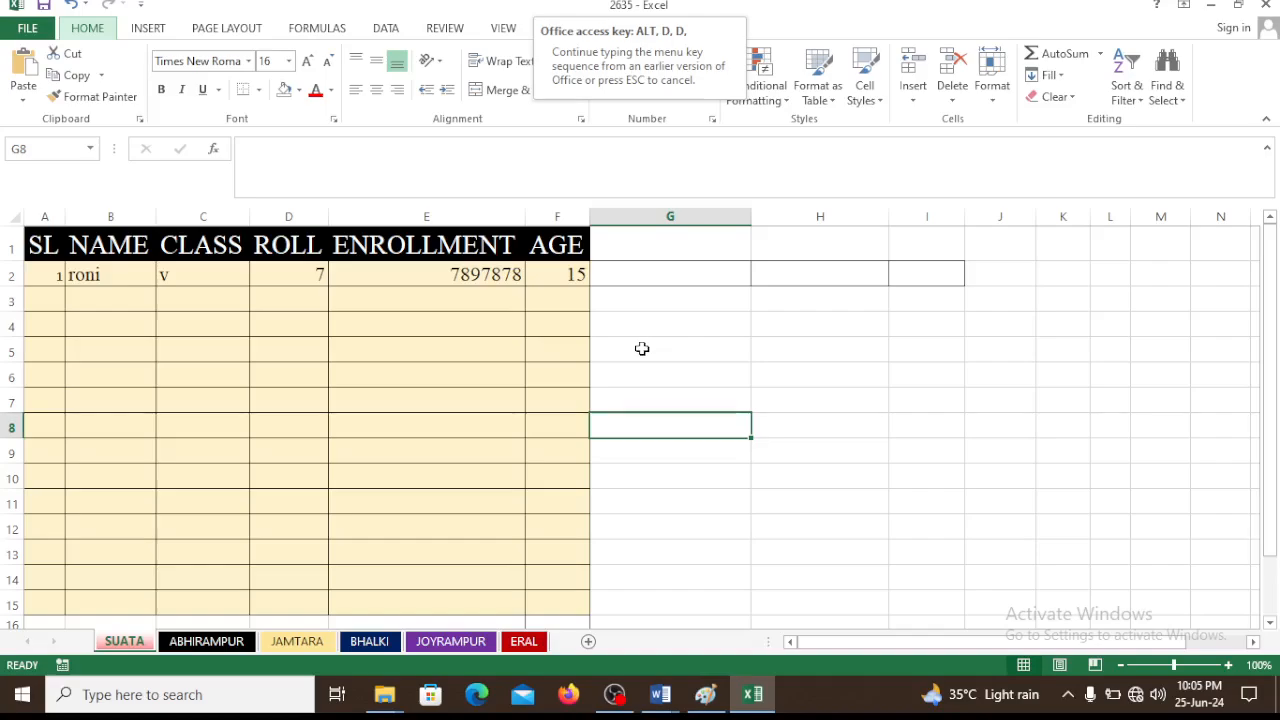
Open the data entry form for the header cells A1:F1 to view the first record, and close it without changes
{"action": "left_click_drag", "start_coordinate": [48, 241], "coordinate": [573, 237]}
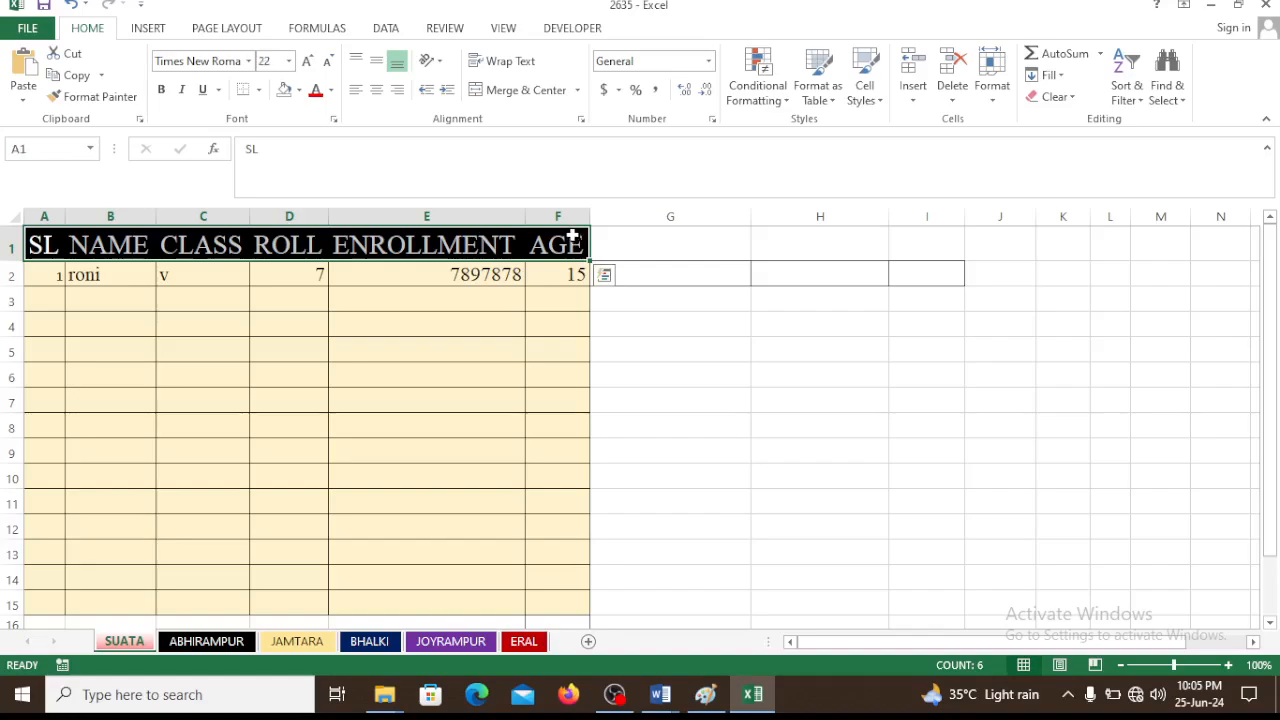
{"action": "key", "text": "alt+d"}
{"action": "key", "text": "o"}
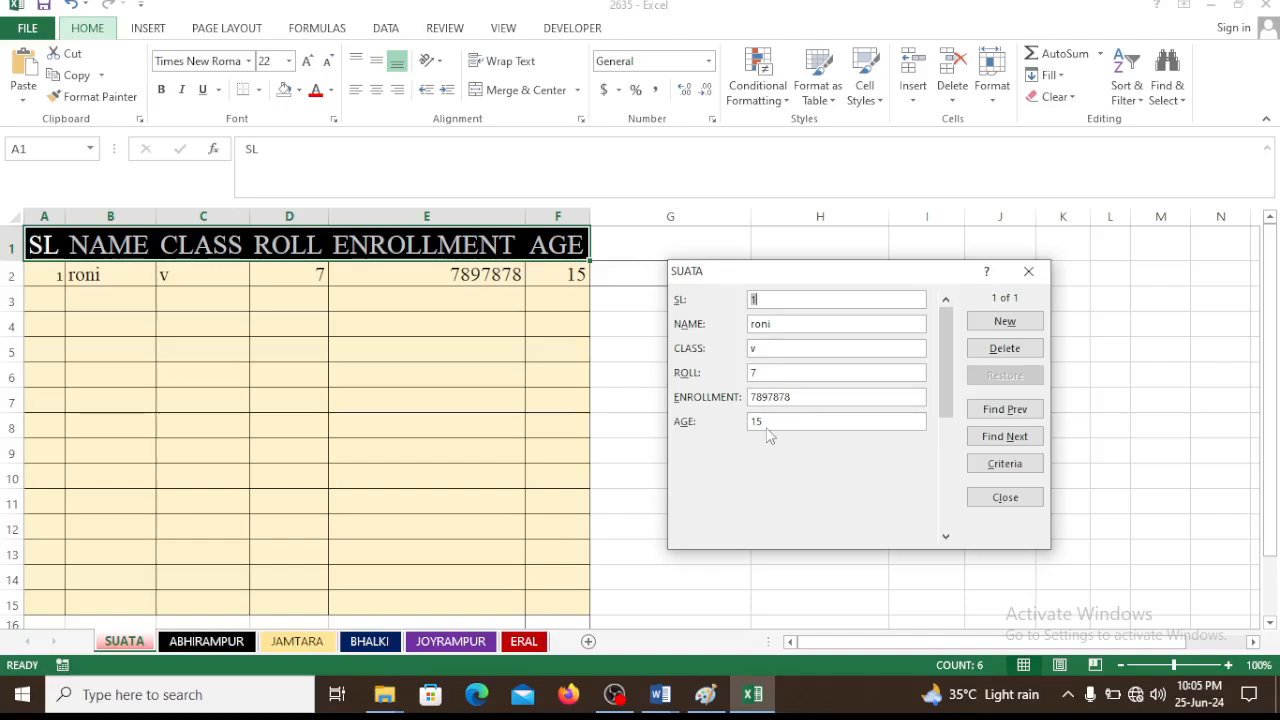
{"action": "left_click", "coordinate": [1027, 278]}
{"action": "left_click", "coordinate": [678, 349]}
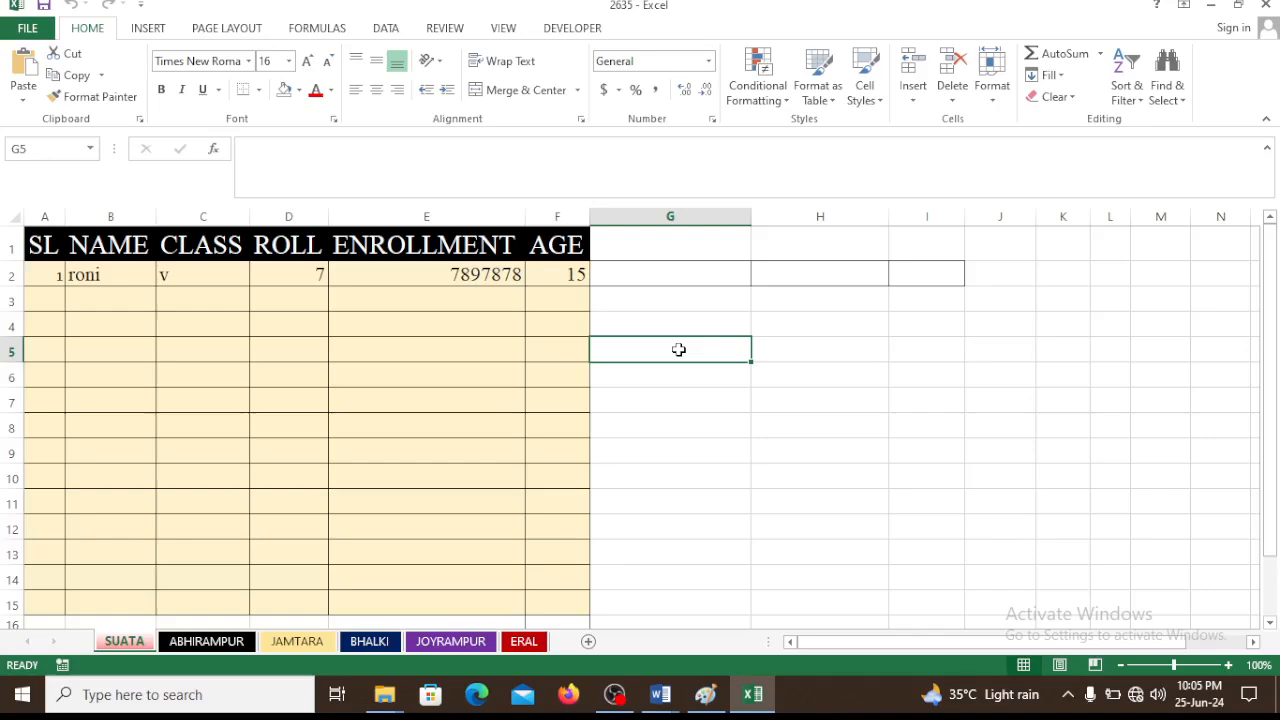